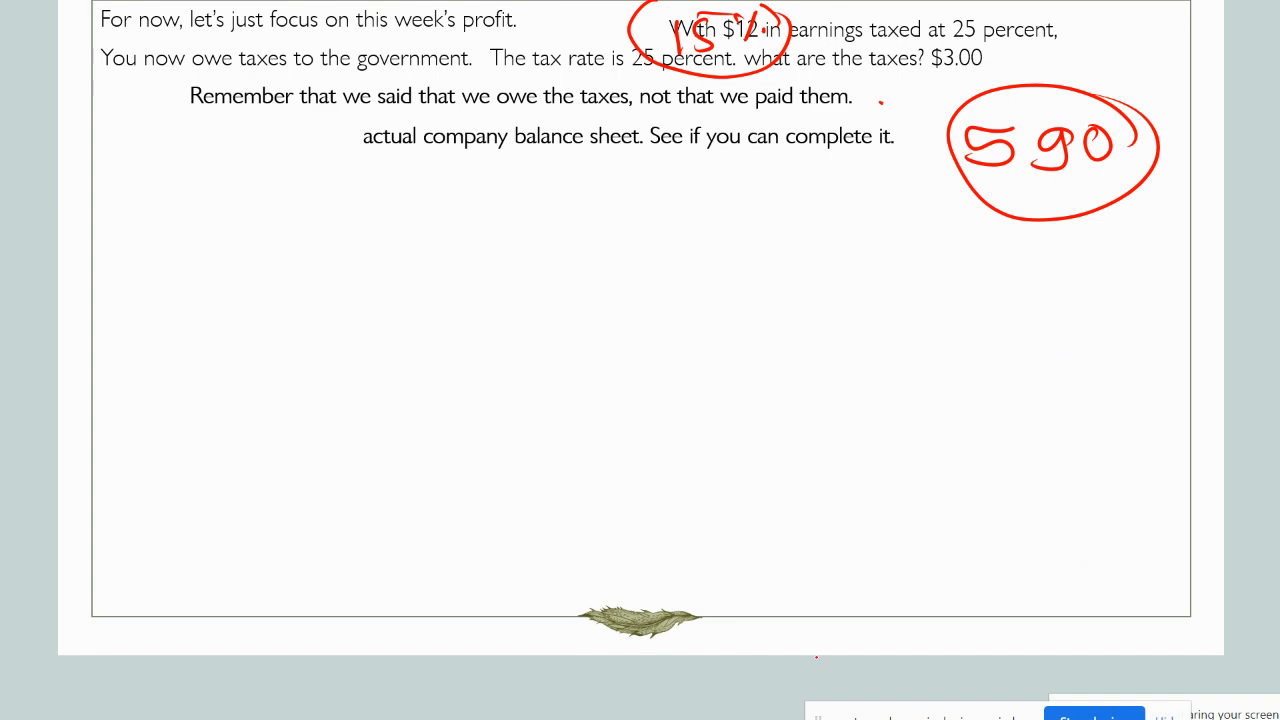
pyautogui.hotkey('alt', 'Tab')
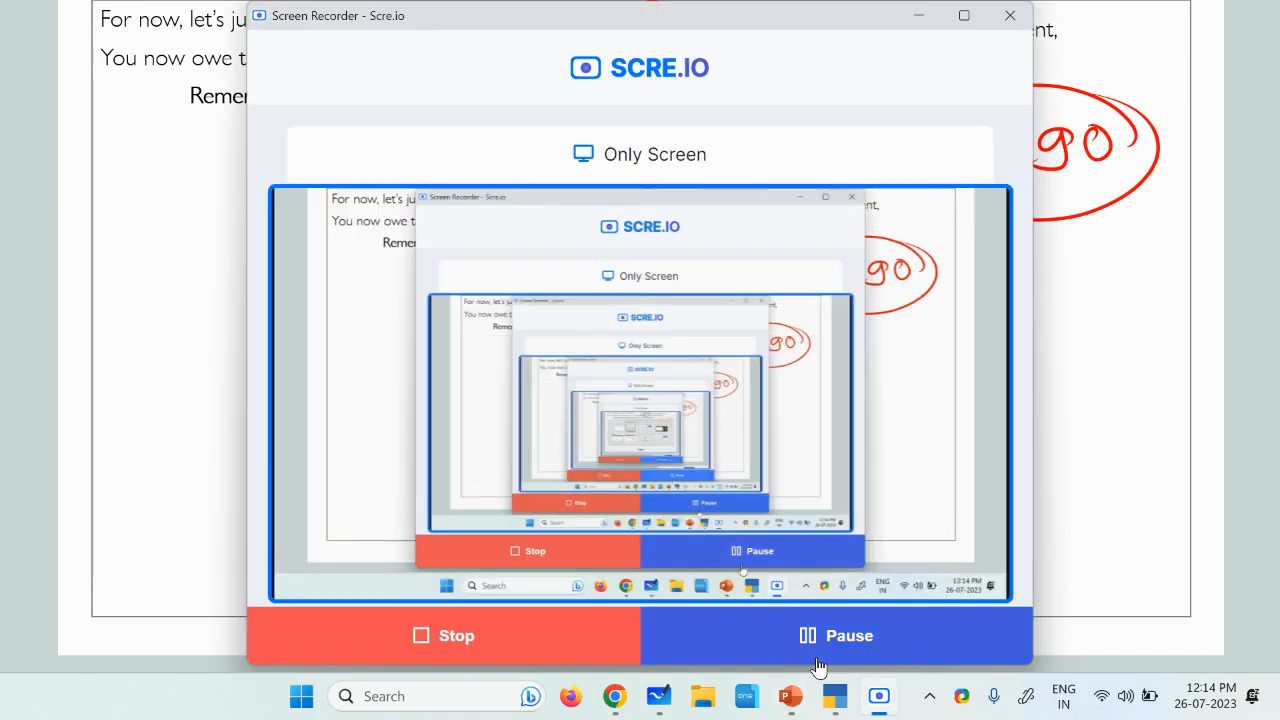
pyautogui.hotkey('alt', 'Tab')
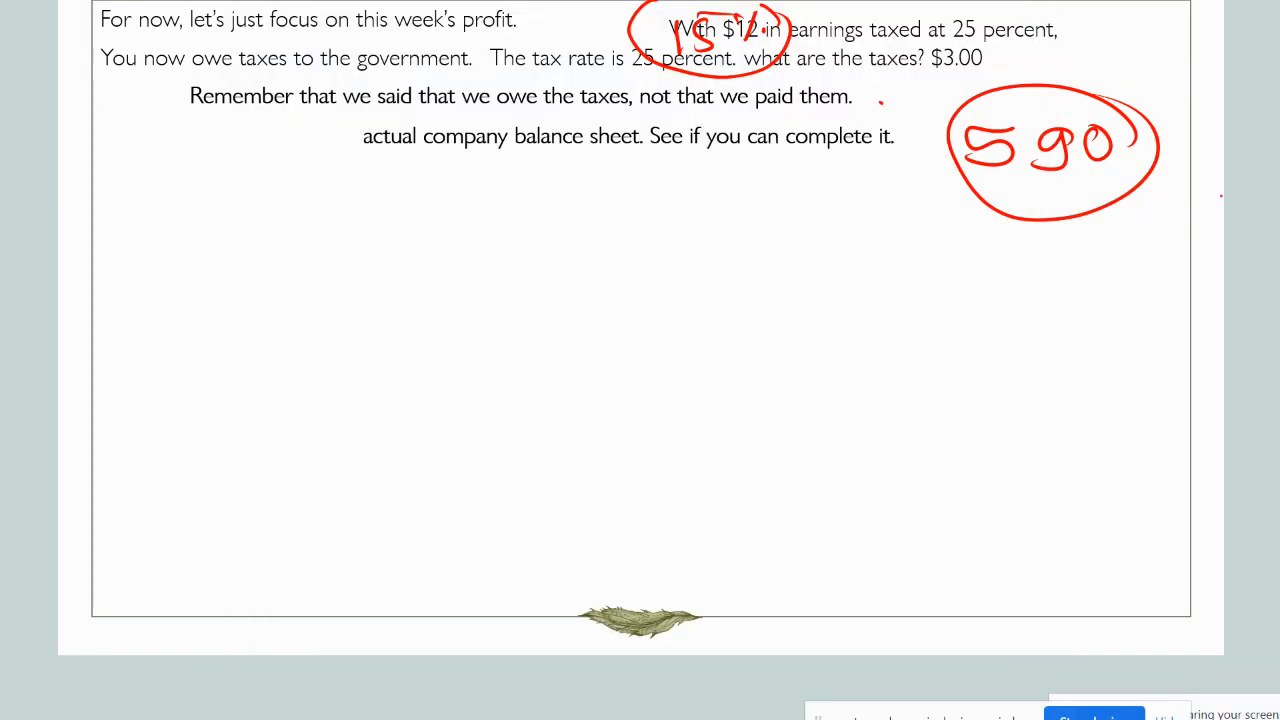
# - Underline the handwritten 590 on the slide, write a circled 600 below the text, and write 15% with a double underline beside it
pyautogui.moveTo(1000, 184); pyautogui.dragTo(1174, 156)
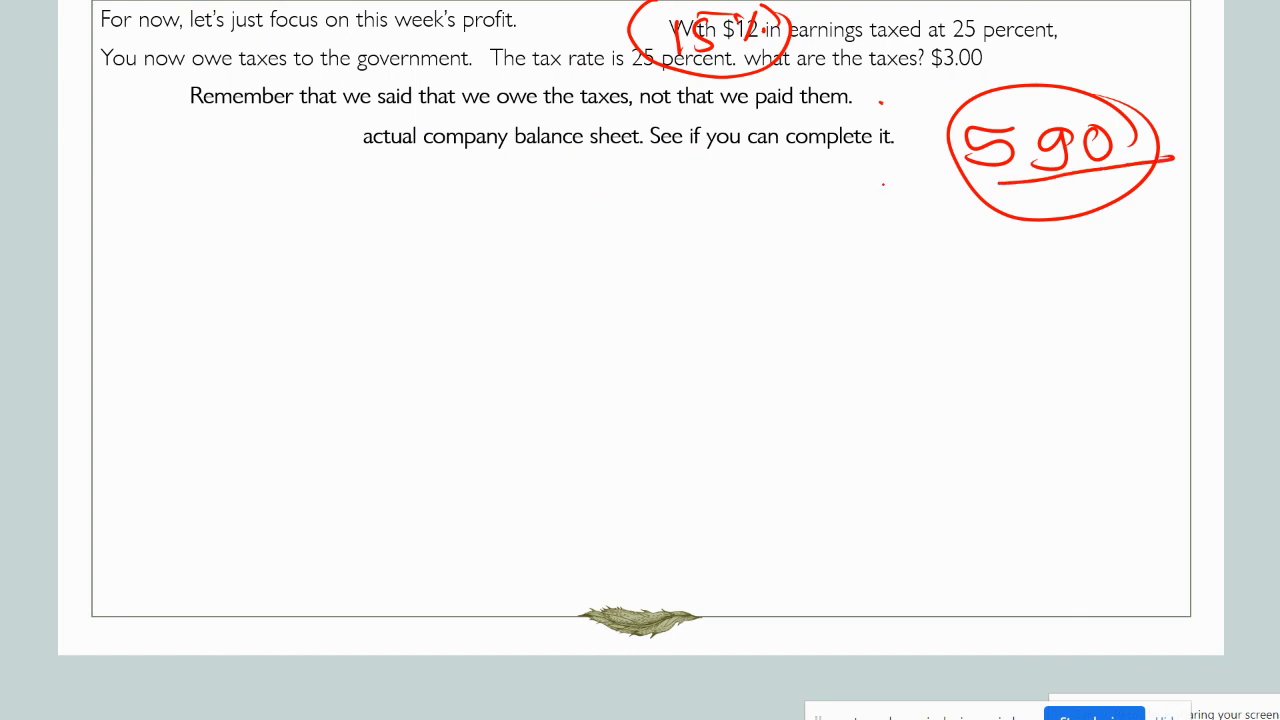
pyautogui.moveTo(188, 193)
pyautogui.mouseDown()
pyautogui.moveTo(146, 212)
pyautogui.moveTo(148, 228)
pyautogui.moveTo(214, 200)
pyautogui.moveTo(280, 214)
pyautogui.moveTo(262, 200)
pyautogui.mouseUp()
pyautogui.moveTo(300, 196)
pyautogui.mouseDown()
pyautogui.moveTo(150, 180)
pyautogui.moveTo(308, 232)
pyautogui.moveTo(292, 184)
pyautogui.mouseUp()
pyautogui.moveTo(466, 202)
pyautogui.mouseDown()
pyautogui.moveTo(510, 230)
pyautogui.moveTo(572, 198)
pyautogui.moveTo(584, 222)
pyautogui.mouseUp()
pyautogui.moveTo(443, 279); pyautogui.dragTo(518, 268)
pyautogui.moveTo(426, 294); pyautogui.dragTo(507, 275)
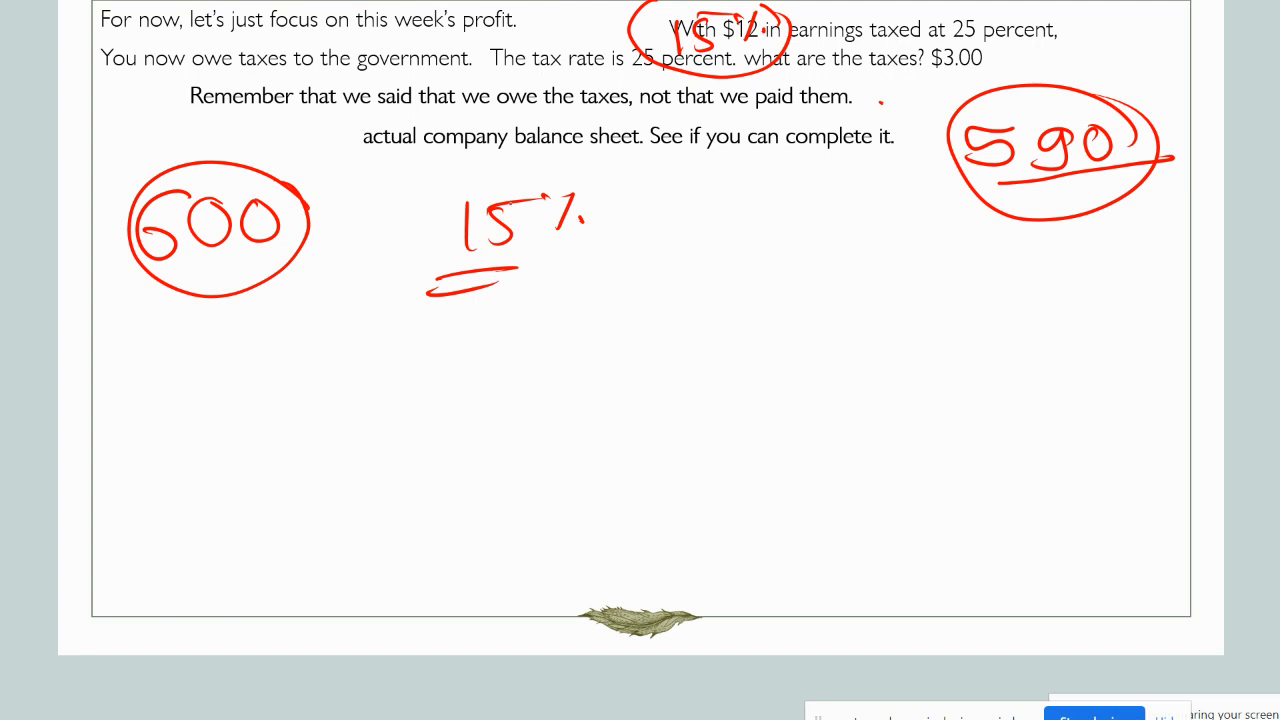
# - Handwrite 600 on the slide, add a decimal point to make it 60.0, underline the 60, and write 60 below the 15%
pyautogui.moveTo(586, 331); pyautogui.dragTo(624, 306)
pyautogui.moveTo(792, 260)
pyautogui.mouseDown()
pyautogui.moveTo(735, 318)
pyautogui.moveTo(745, 305)
pyautogui.mouseUp()
pyautogui.moveTo(838, 272)
pyautogui.mouseDown()
pyautogui.moveTo(810, 284)
pyautogui.moveTo(915, 276)
pyautogui.mouseUp()
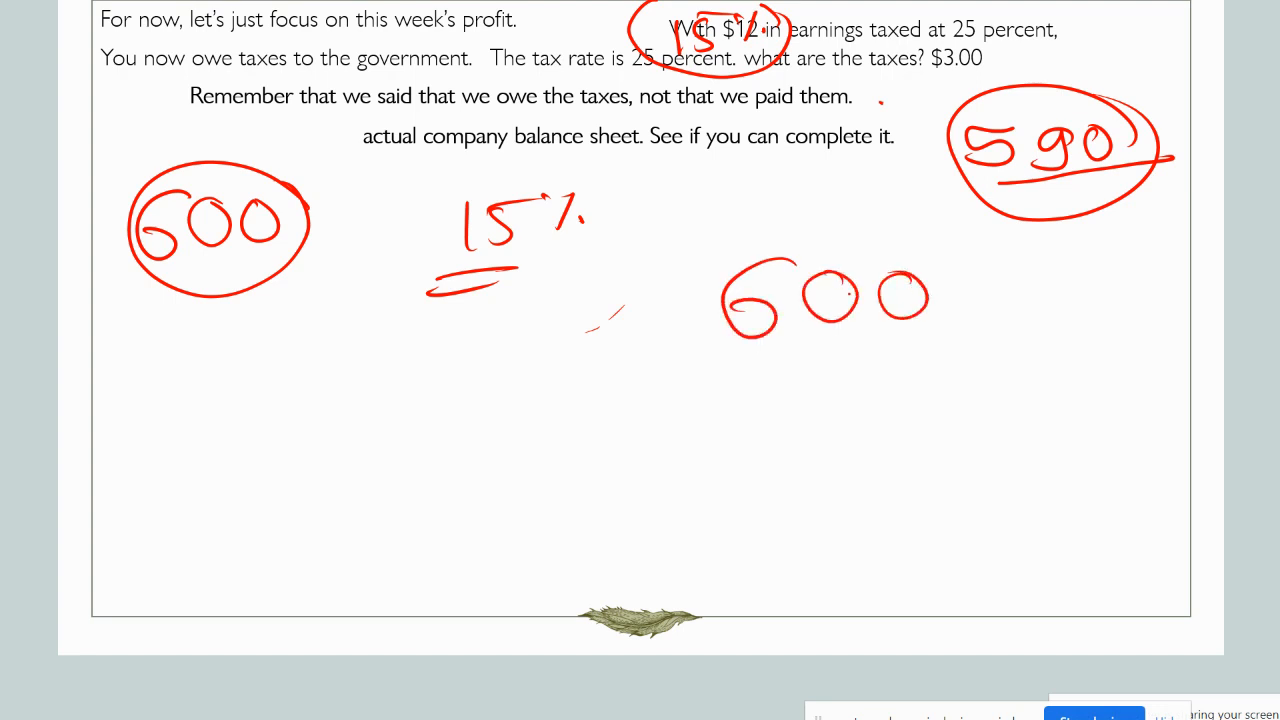
pyautogui.click(873, 321)
pyautogui.moveTo(726, 348); pyautogui.dragTo(848, 340)
pyautogui.moveTo(606, 374)
pyautogui.mouseDown()
pyautogui.moveTo(586, 372)
pyautogui.moveTo(550, 412)
pyautogui.moveTo(604, 380)
pyautogui.mouseUp()
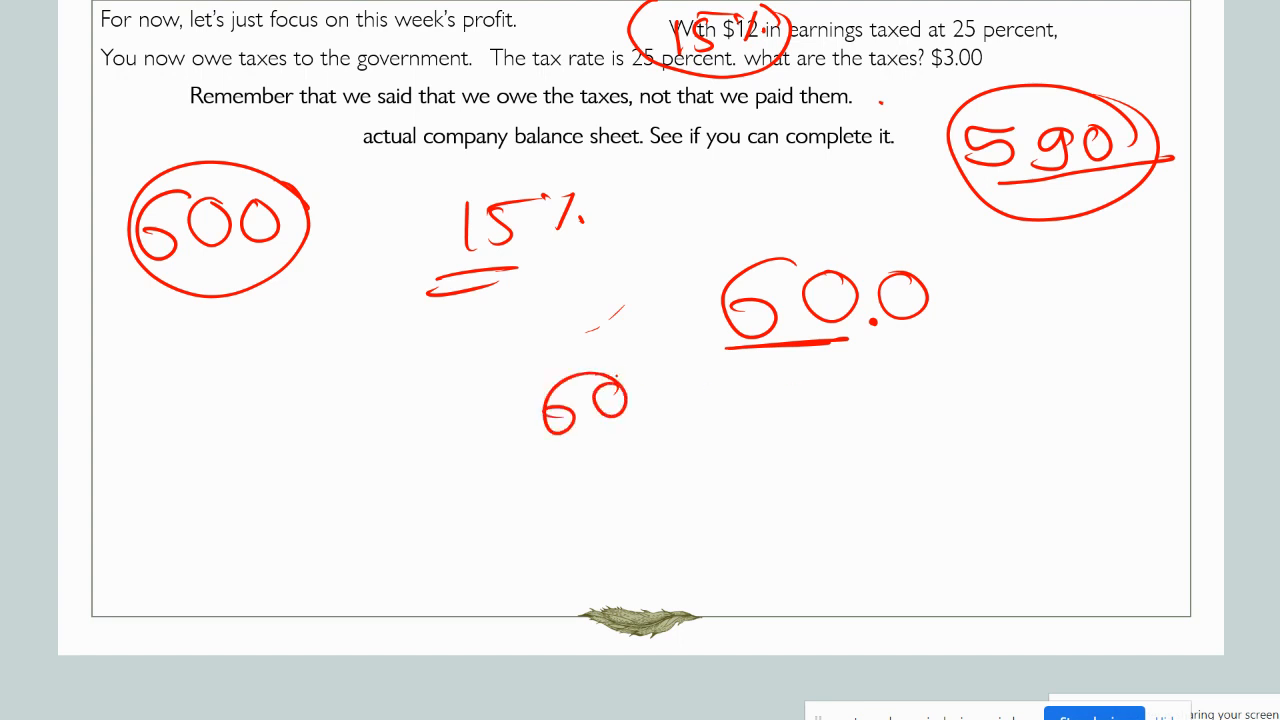
# - Underline the 5 of 15%, write 30 under the 60, total them as a circled 90, and draw an arrow from 15% to 600
pyautogui.moveTo(508, 248); pyautogui.dragTo(535, 241)
pyautogui.moveTo(556, 452)
pyautogui.mouseDown()
pyautogui.moveTo(582, 466)
pyautogui.moveTo(554, 488)
pyautogui.mouseUp()
pyautogui.moveTo(618, 448); pyautogui.dragTo(614, 450)
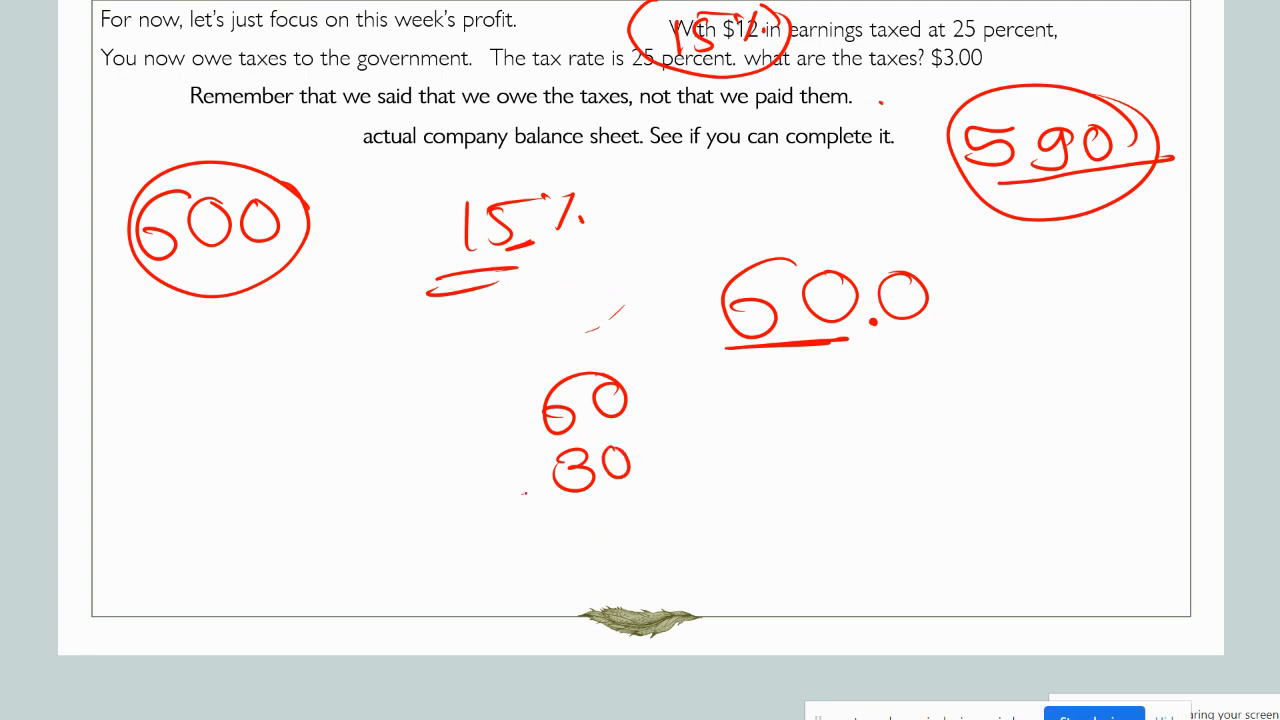
pyautogui.moveTo(493, 494); pyautogui.dragTo(684, 507)
pyautogui.moveTo(580, 526)
pyautogui.mouseDown()
pyautogui.moveTo(542, 580)
pyautogui.moveTo(644, 524)
pyautogui.moveTo(665, 556)
pyautogui.moveTo(630, 500)
pyautogui.mouseUp()
pyautogui.moveTo(428, 208); pyautogui.dragTo(340, 228)
pyautogui.moveTo(398, 192)
pyautogui.mouseDown()
pyautogui.moveTo(330, 230)
pyautogui.moveTo(388, 260)
pyautogui.mouseUp()
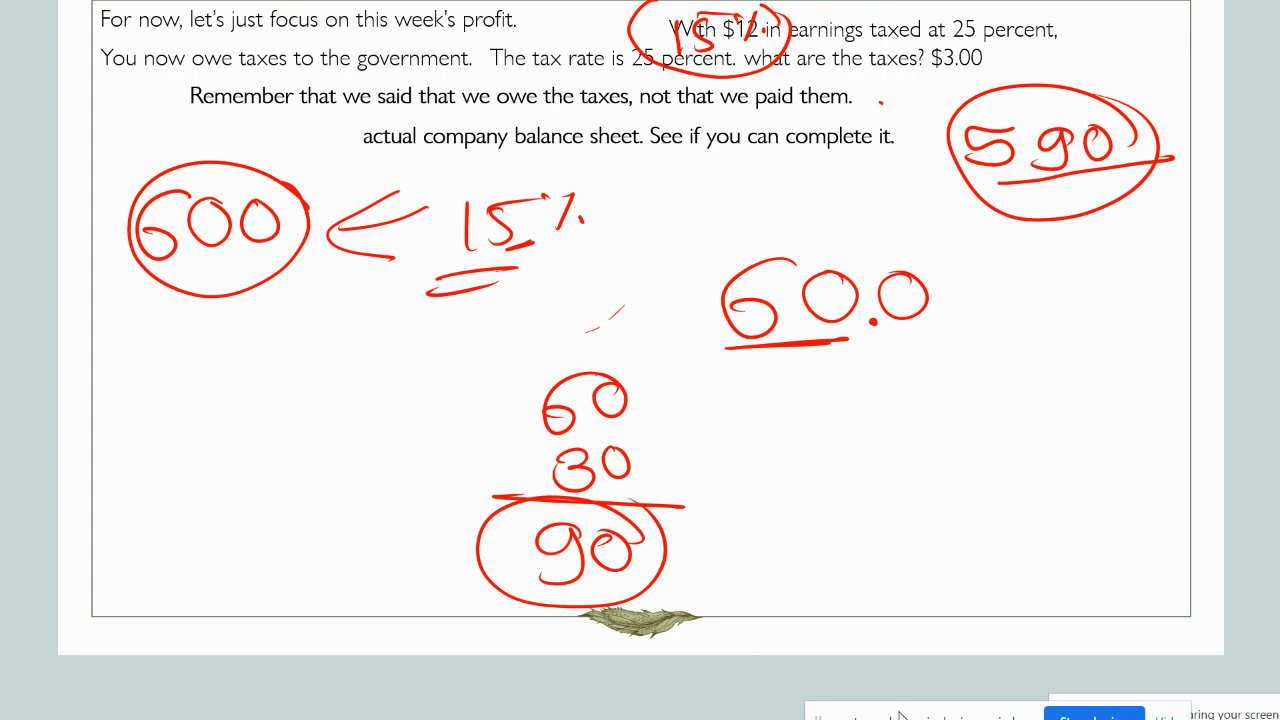
# - Move the meeting's sharing bar up on the slide and switch to the Sandip-Lemonede-business-B54 spreadsheet in Google Sheets
pyautogui.moveTo(899, 712); pyautogui.dragTo(854, 618)
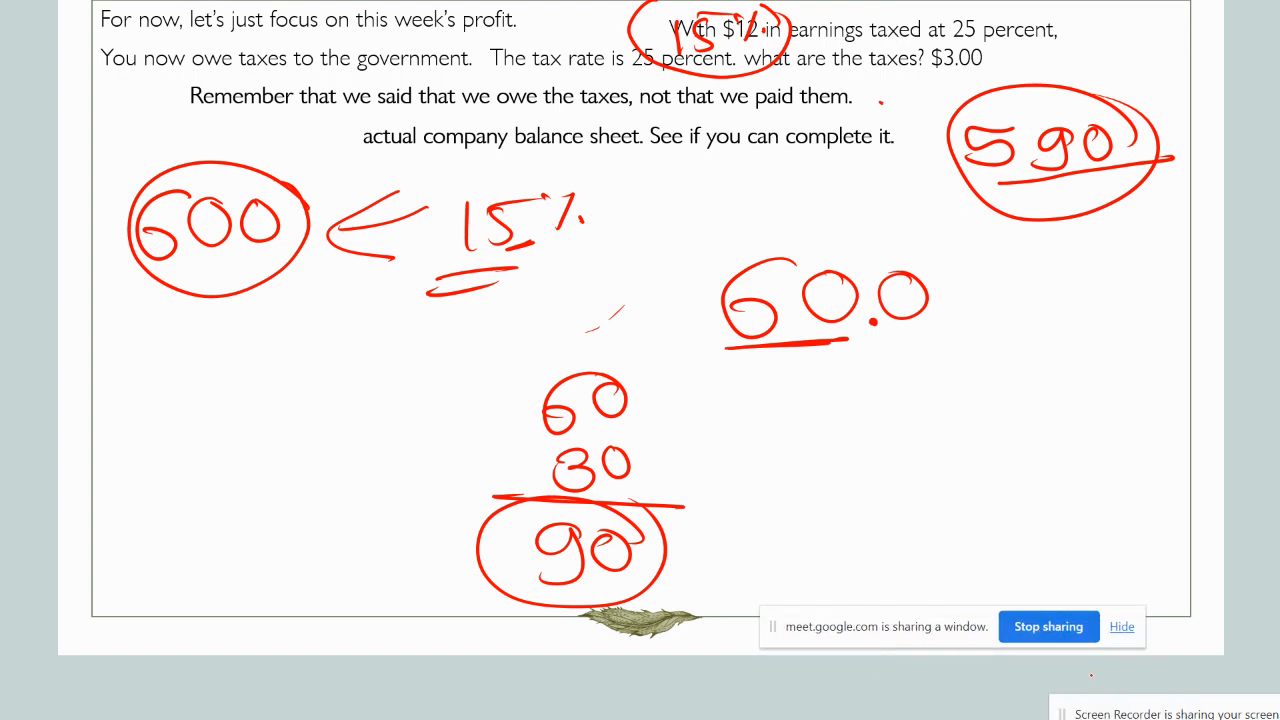
pyautogui.hotkey('alt', 'Tab')
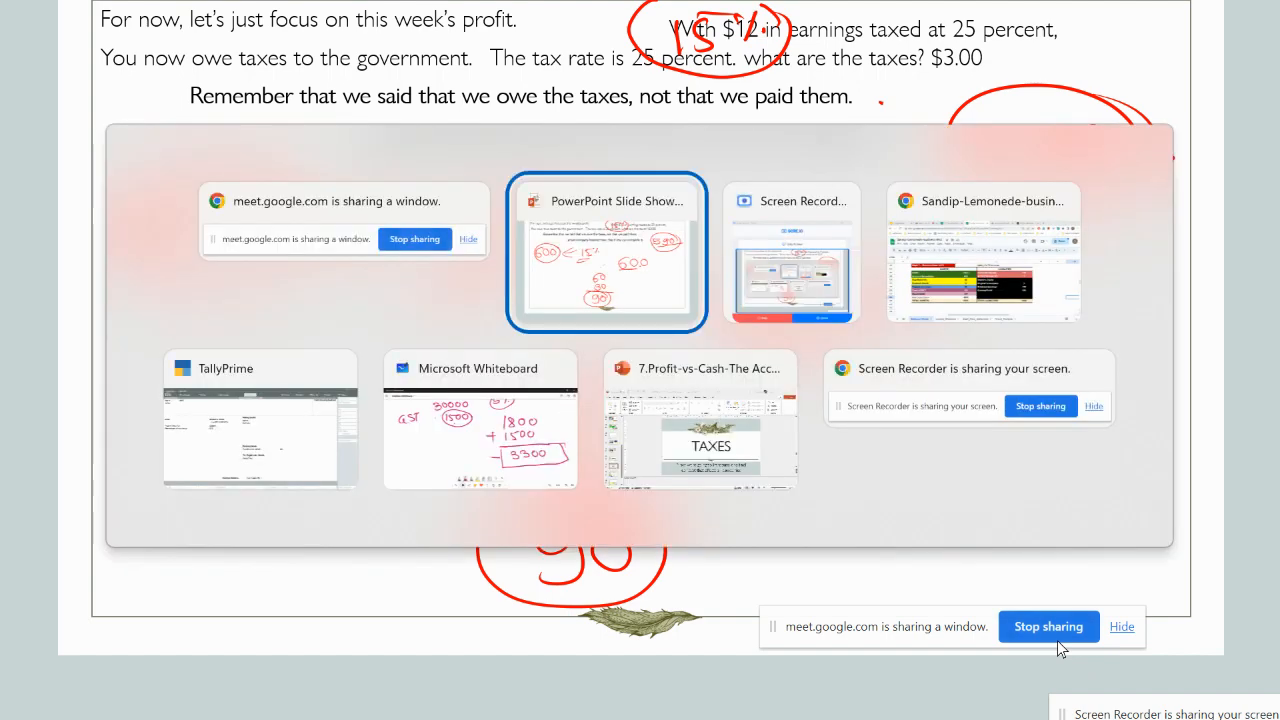
pyautogui.hotkey('alt', 'Tab')
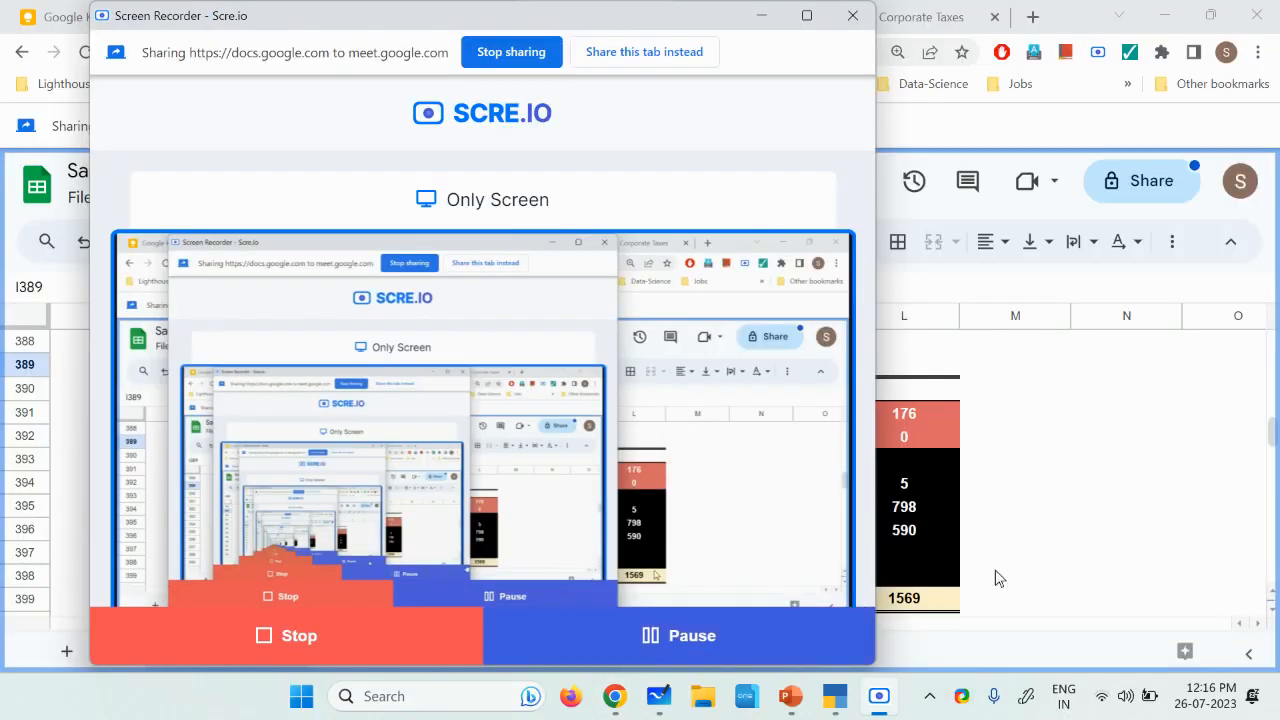
pyautogui.click(979, 549)
# - Copy the Week 5 LIFO balance sheet in I389:L399 and paste it below, starting at cell I402
pyautogui.click(228, 366)
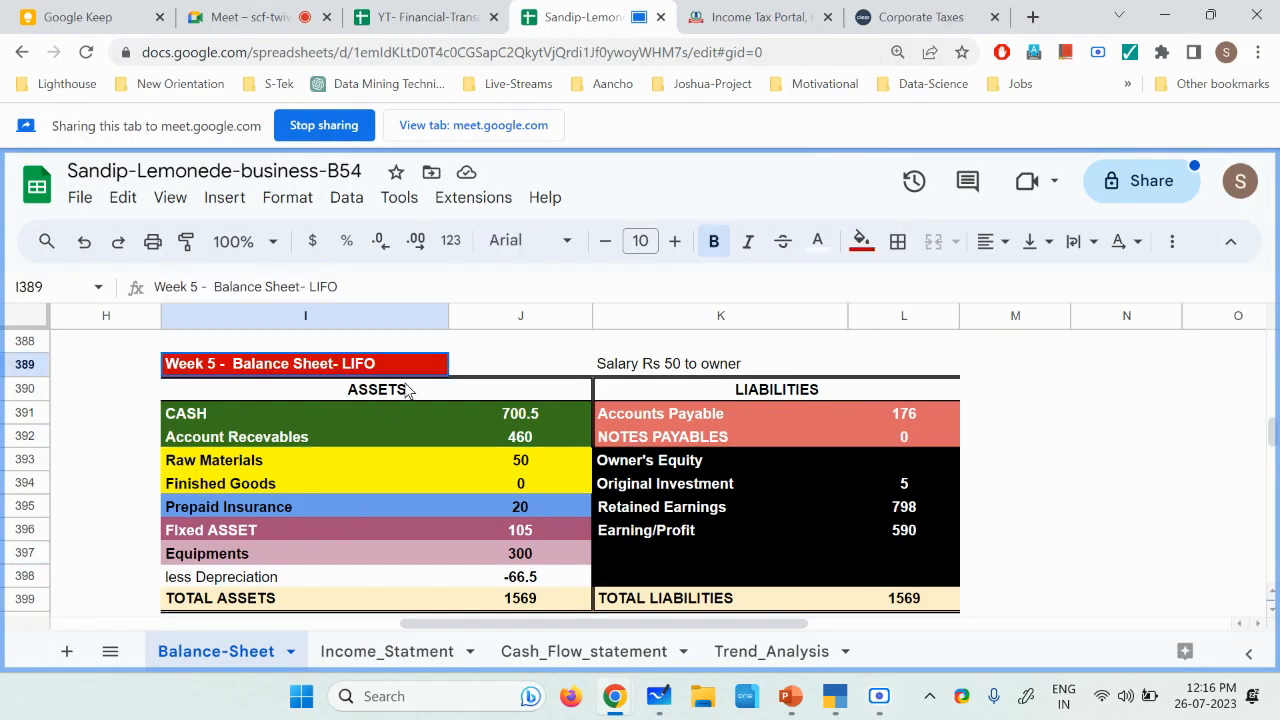
pyautogui.moveTo(407, 390); pyautogui.dragTo(870, 605)
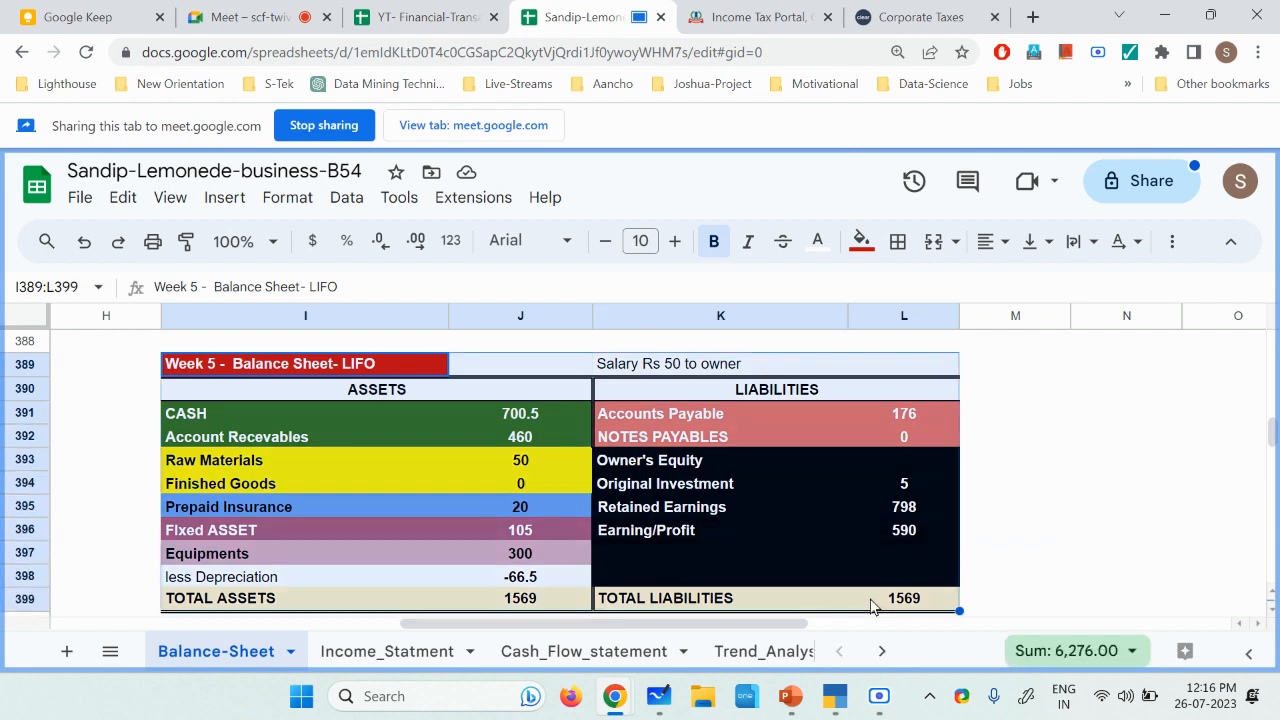
pyautogui.scroll(-2, 700, 580)
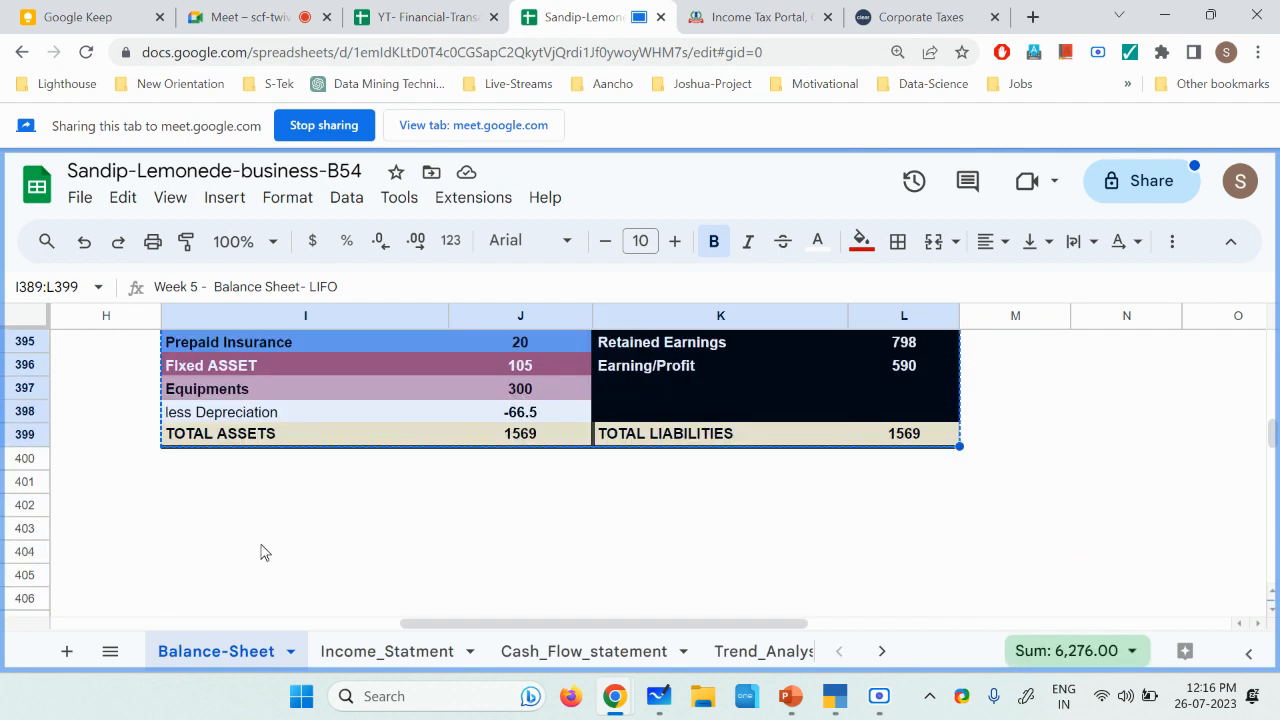
pyautogui.click(183, 506)
pyautogui.hotkey('ctrl', 'v')
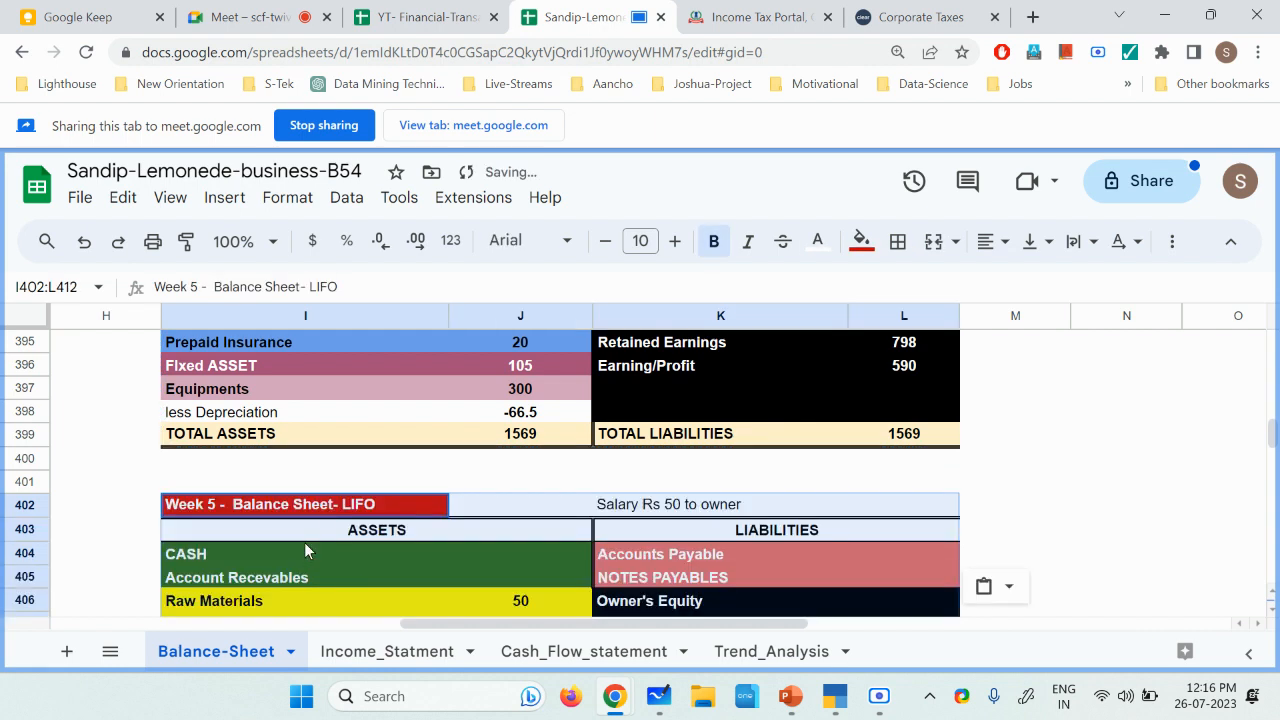
# - Replace the salary note in K402 of the copied balance sheet with "Corprate Tax 15 % = Rs 90"
pyautogui.scroll(-1, 320, 525)
pyautogui.doubleClick(622, 444)
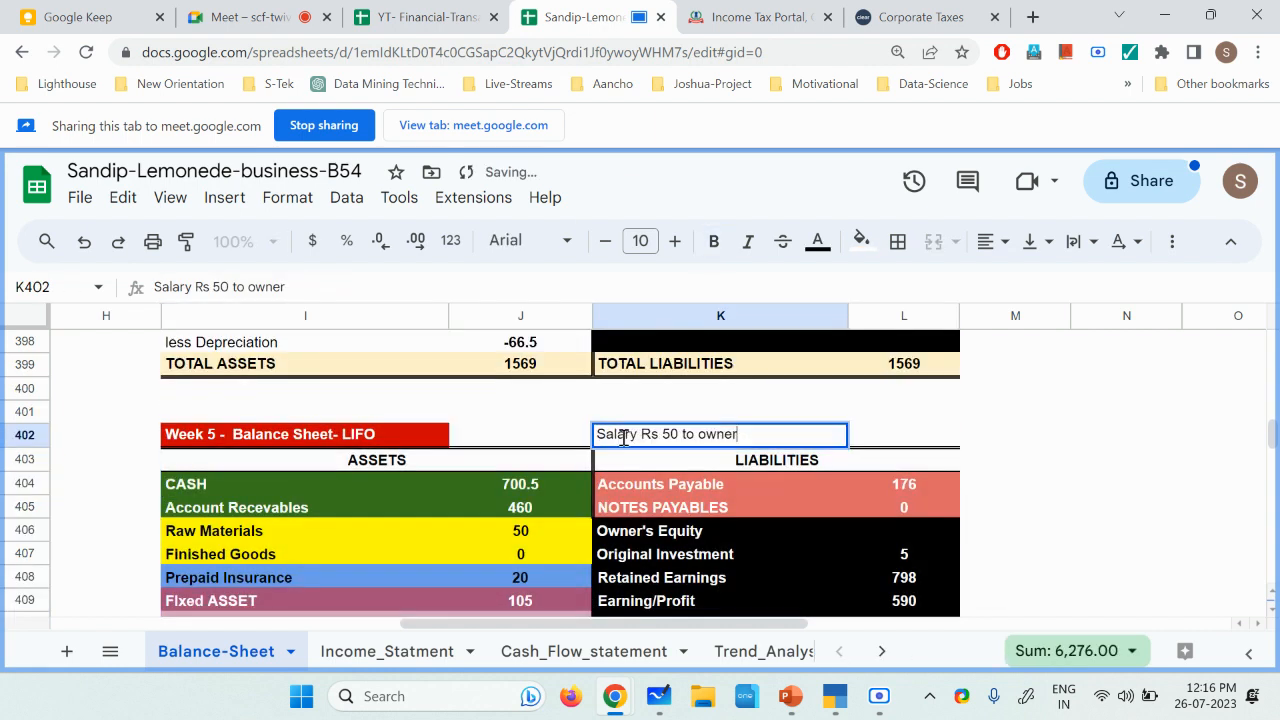
pyautogui.moveTo(752, 438); pyautogui.dragTo(586, 446)
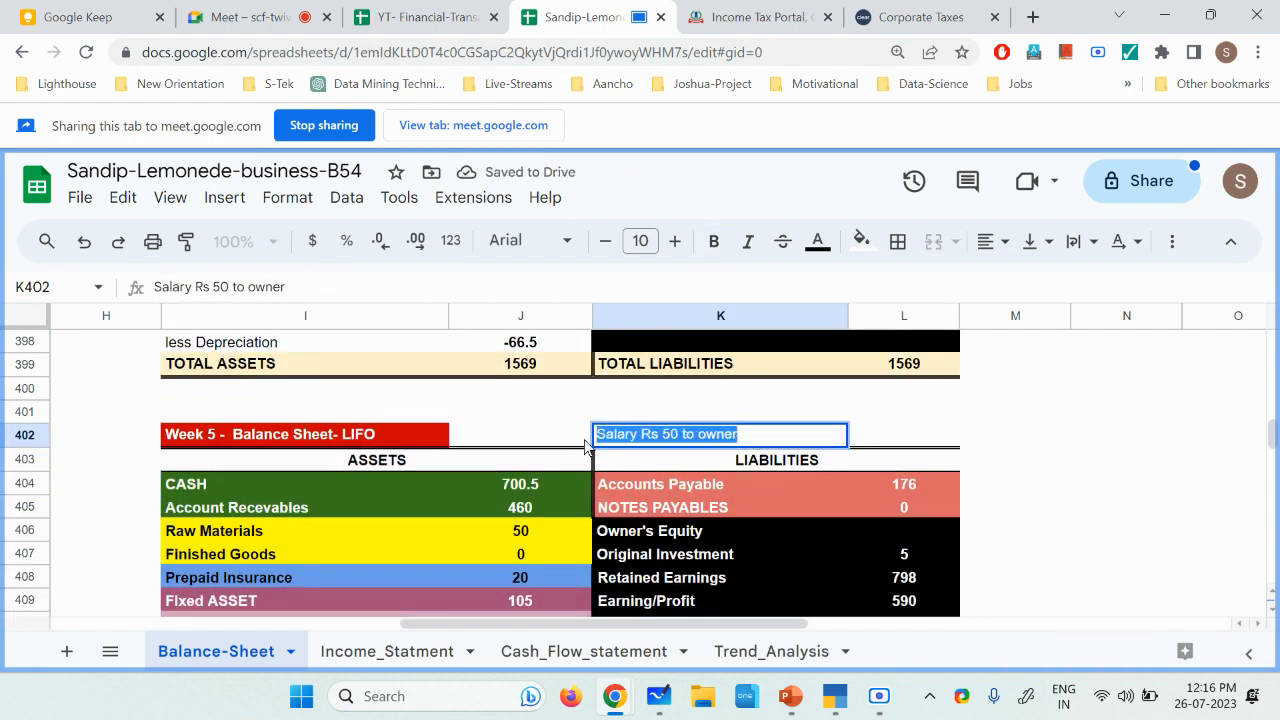
pyautogui.write('Corp')
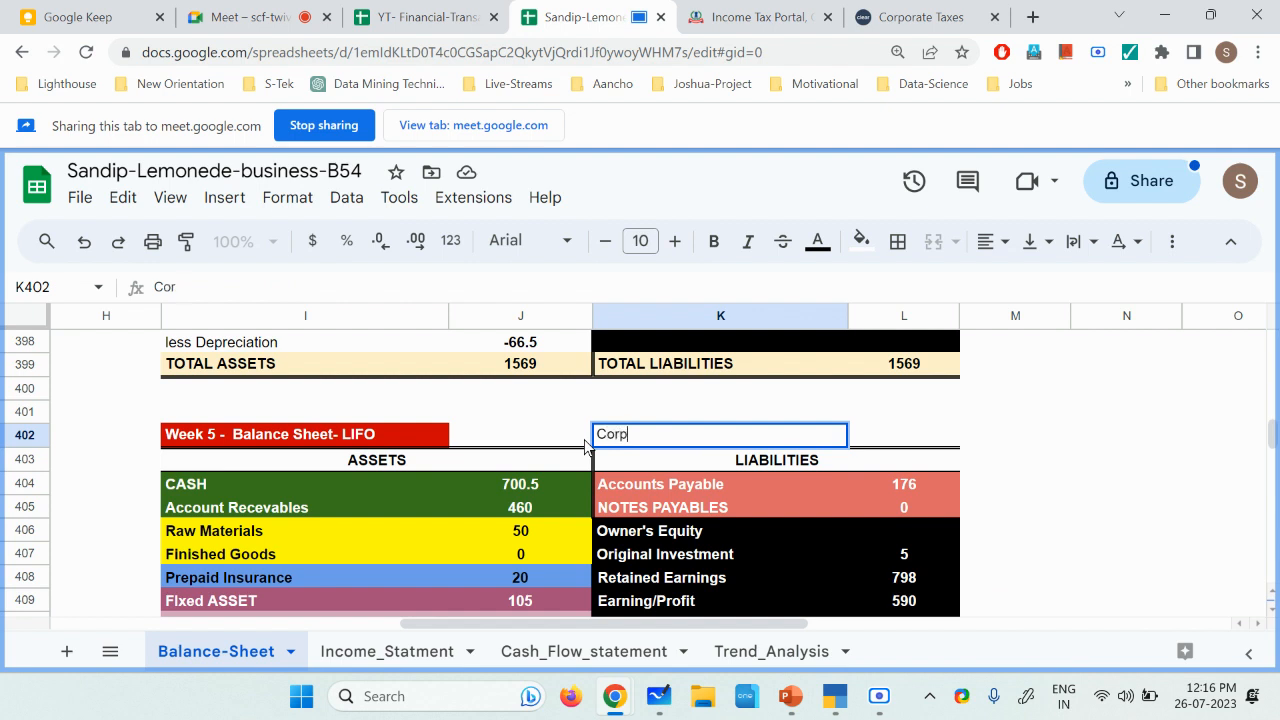
pyautogui.write('rate Tax 15 % ')
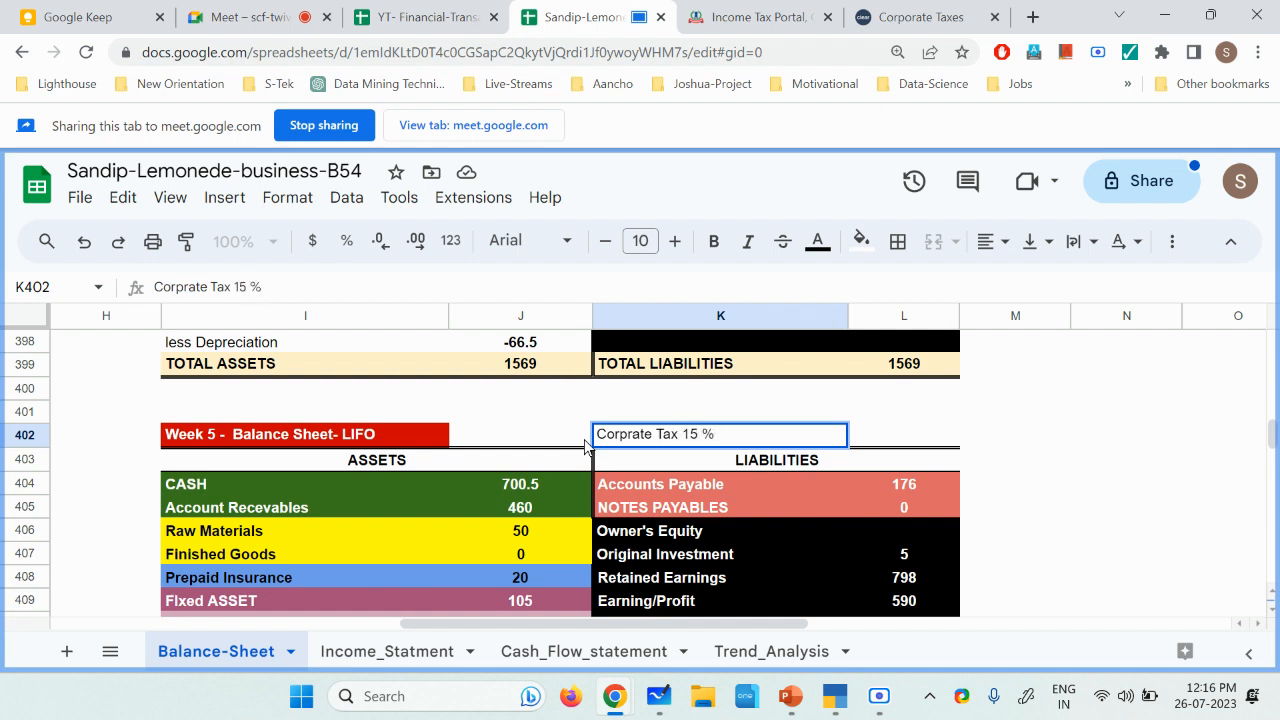
pyautogui.write('= Rs 90')
pyautogui.press('Return')
pyautogui.click(672, 446)
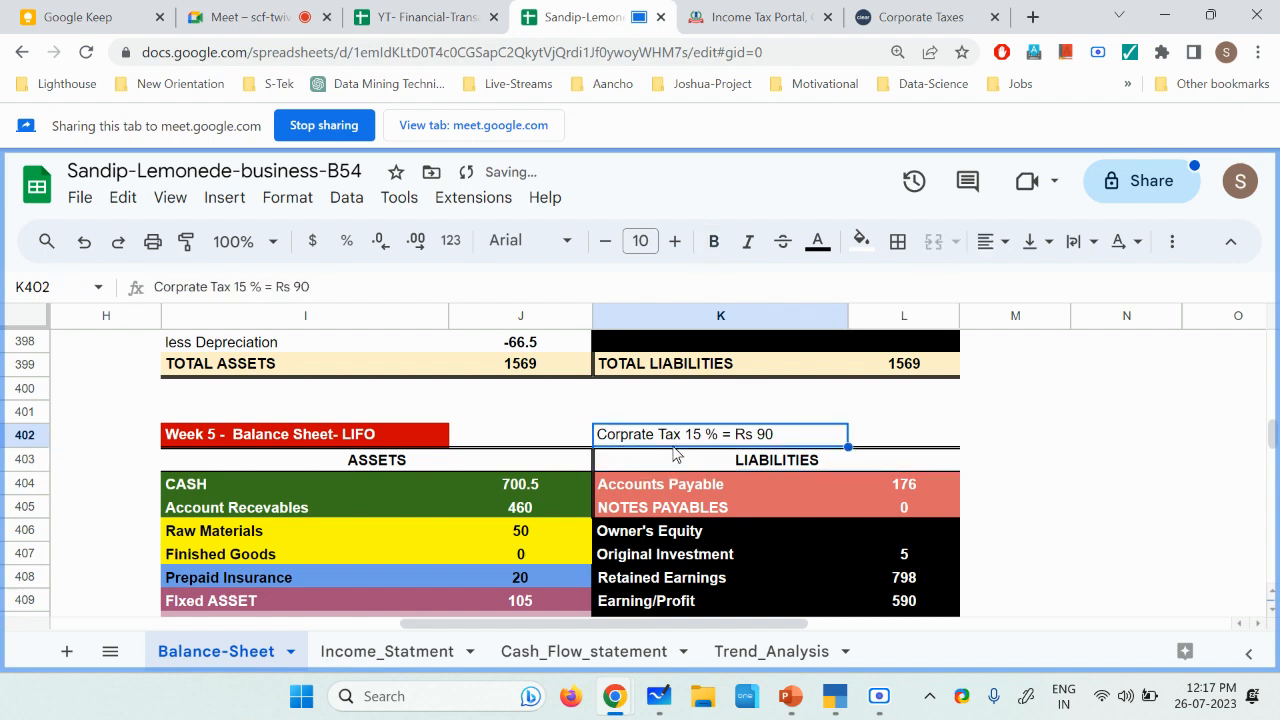
# - Examine the cash, accounts payable and notes payable entries and their formulas in the copied balance sheet
pyautogui.scroll(-2, 680, 488)
pyautogui.scroll(1, 680, 488)
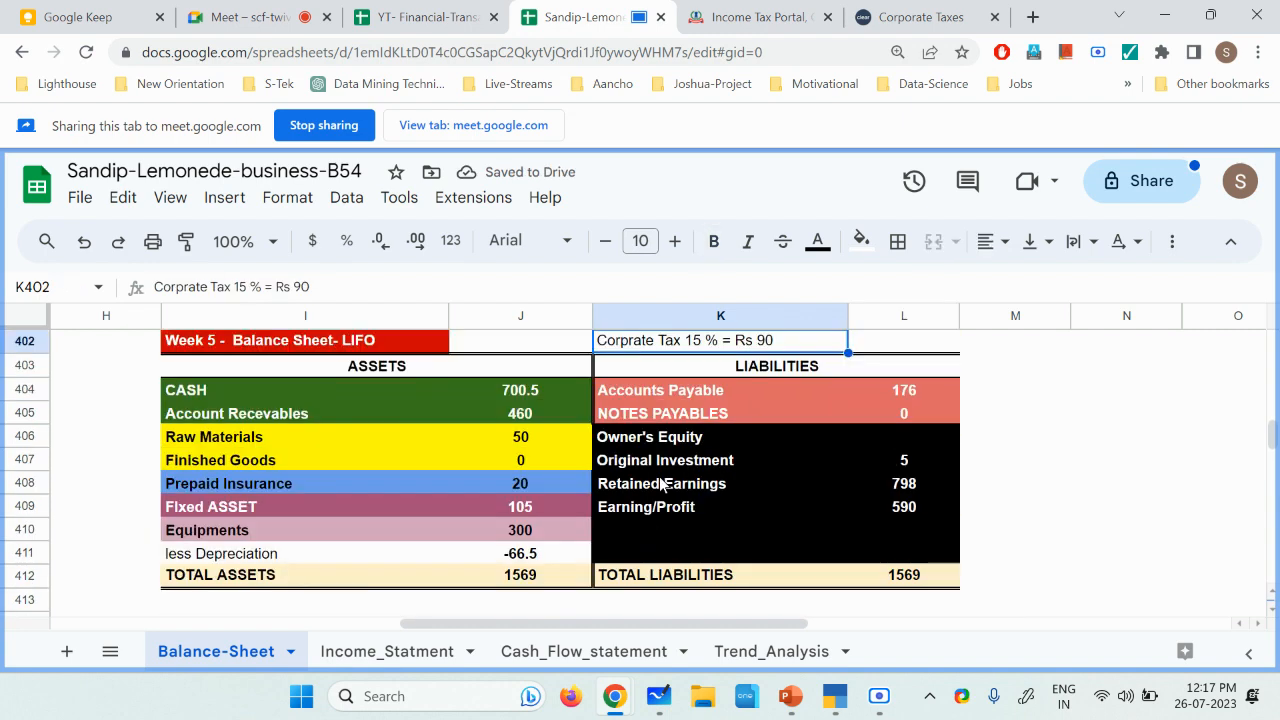
pyautogui.click(444, 397)
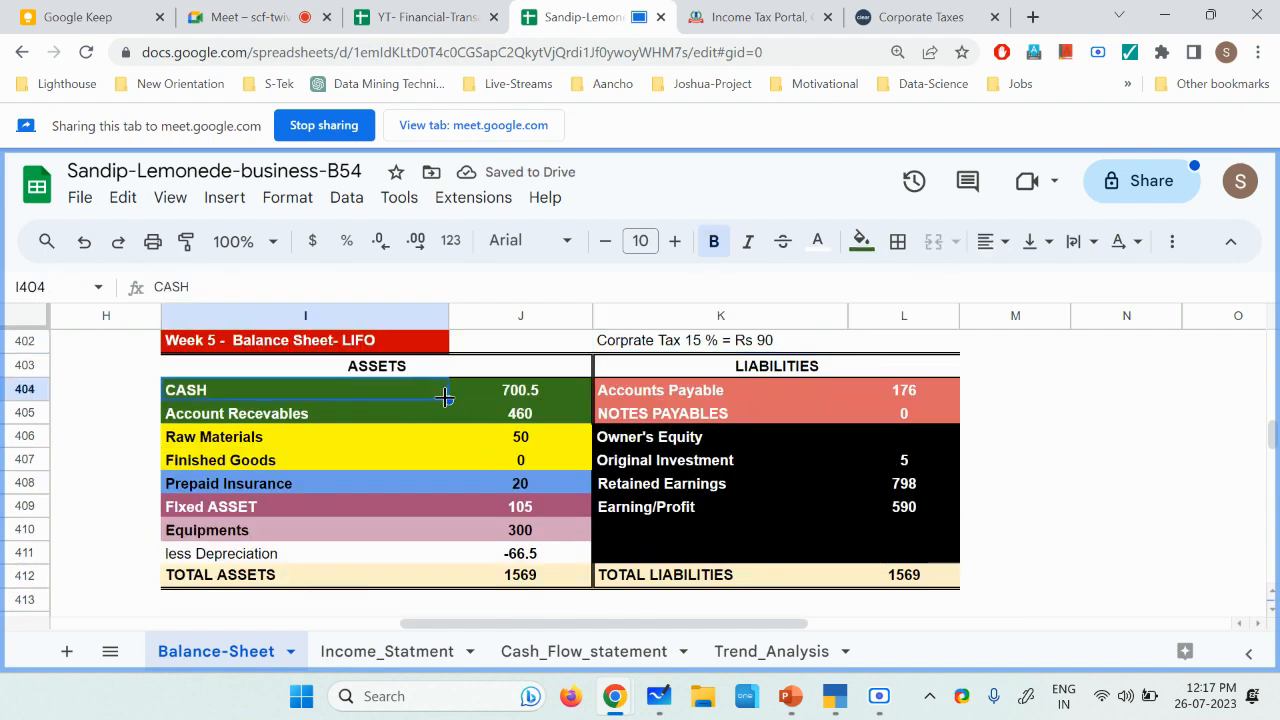
pyautogui.click(506, 397)
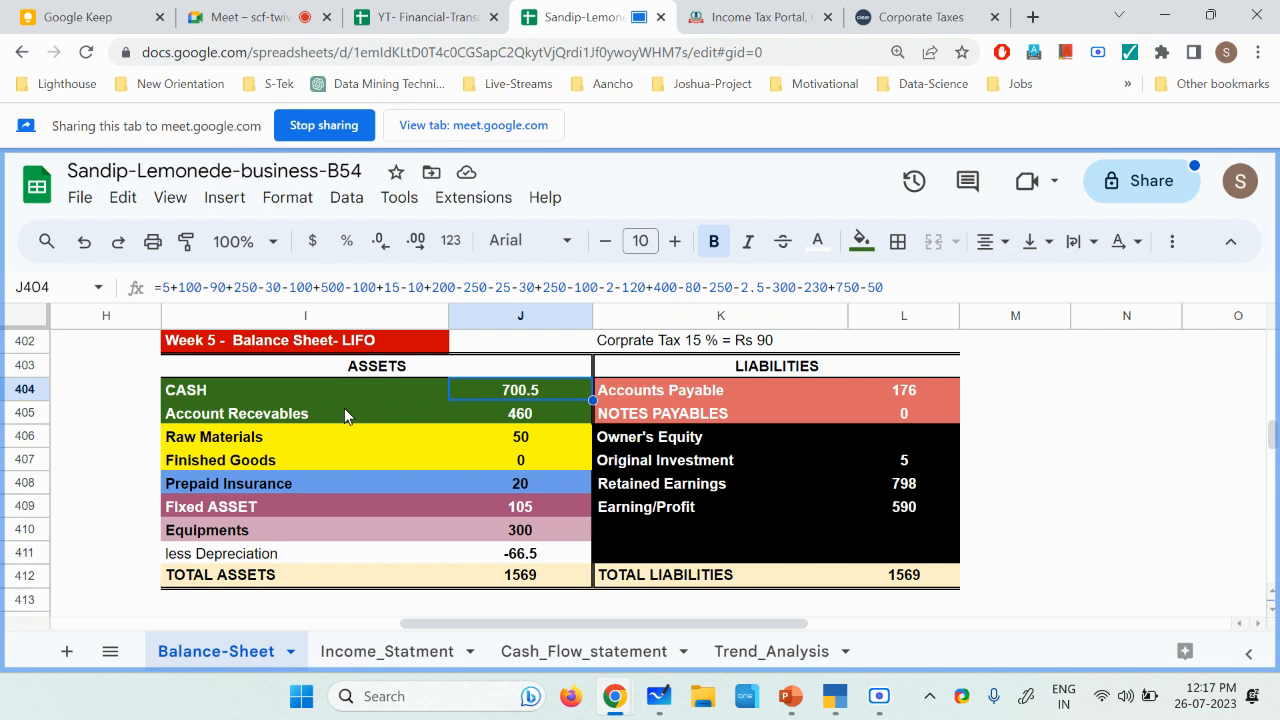
pyautogui.click(880, 697)
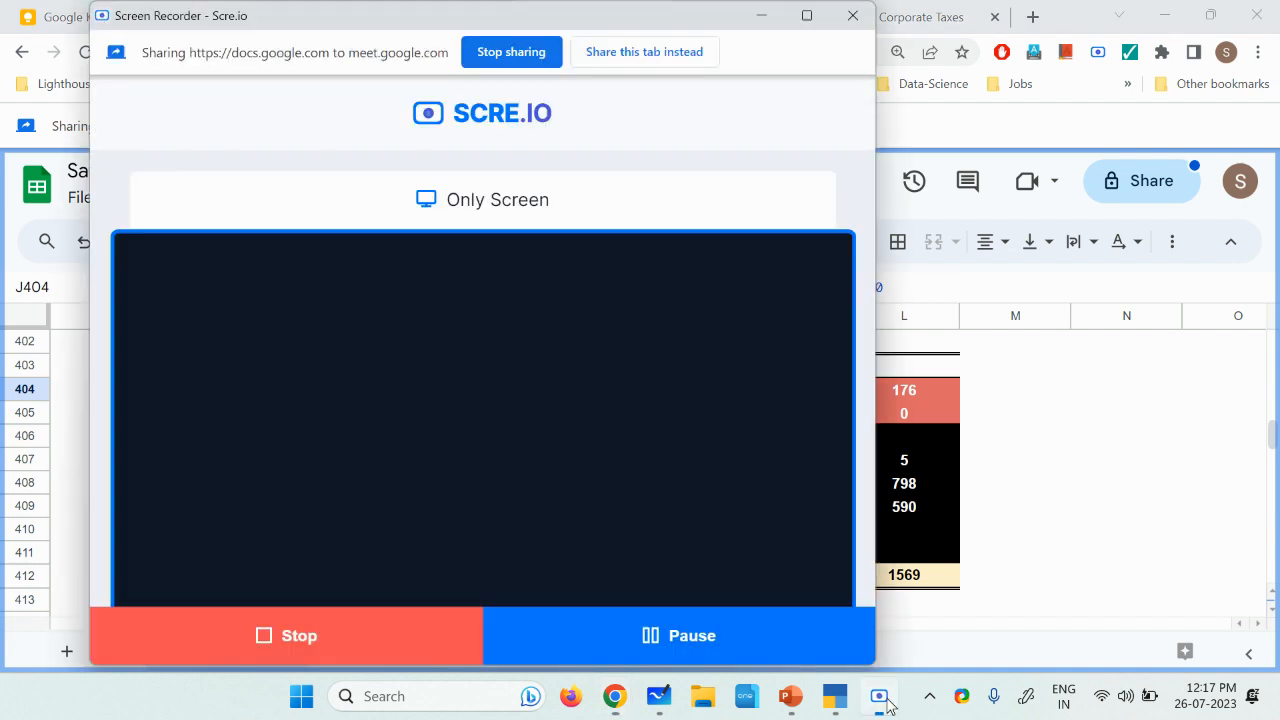
pyautogui.click(1123, 534)
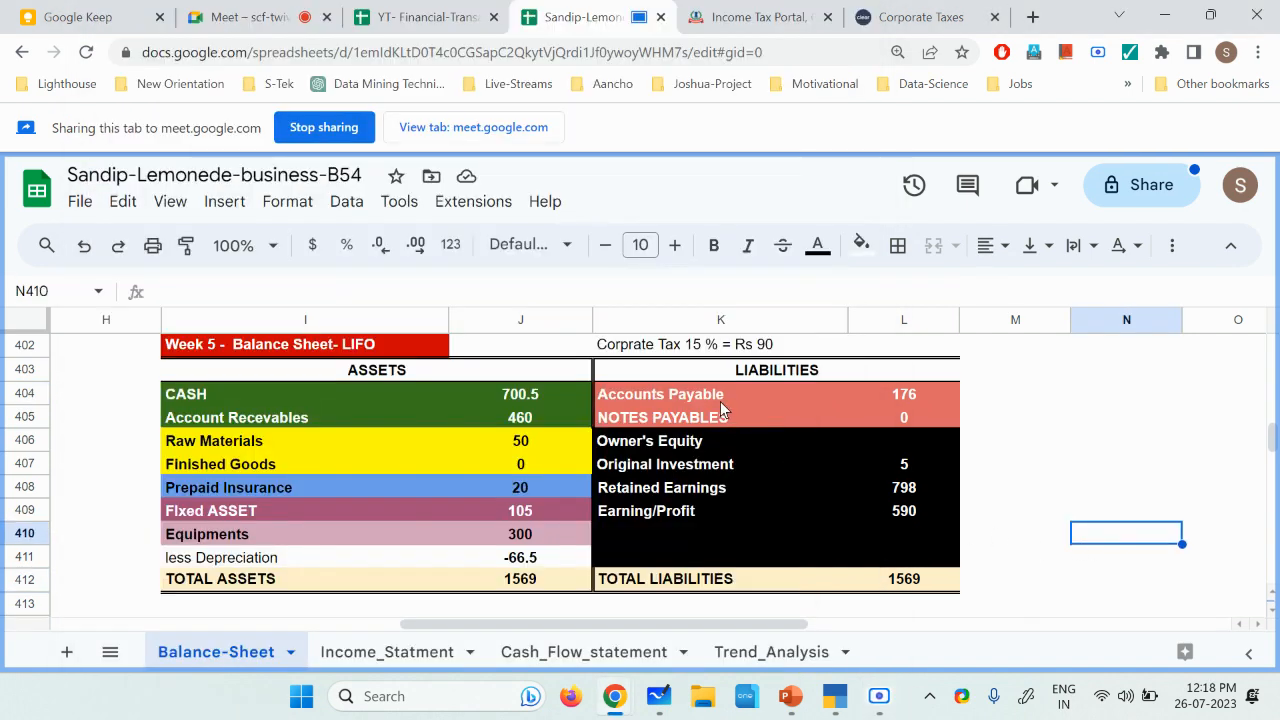
pyautogui.click(661, 396)
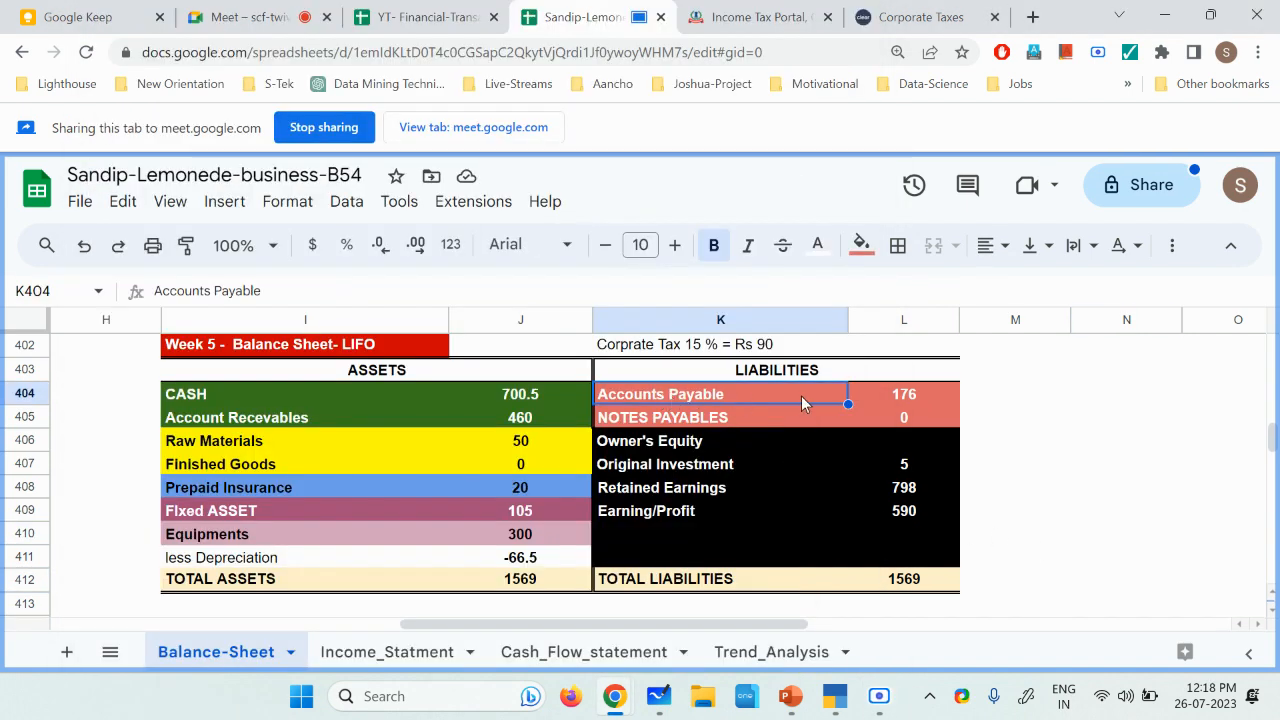
pyautogui.click(883, 394)
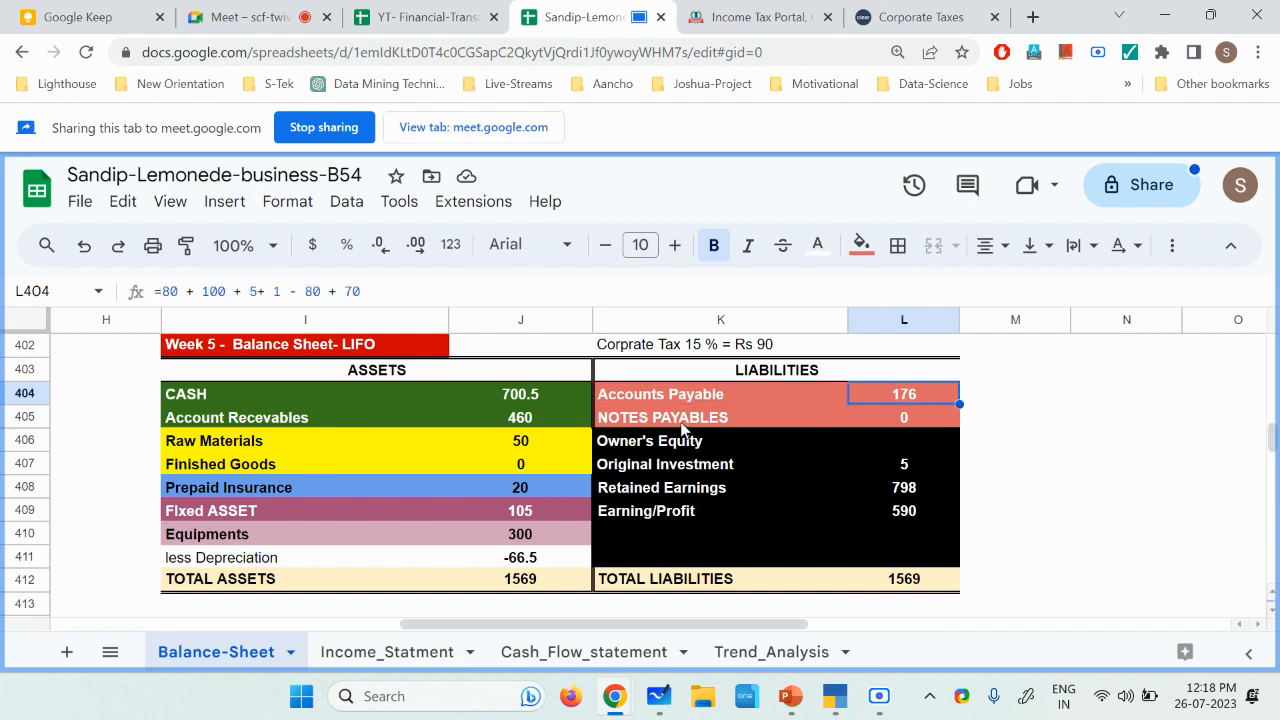
pyautogui.click(682, 424)
pyautogui.click(903, 420)
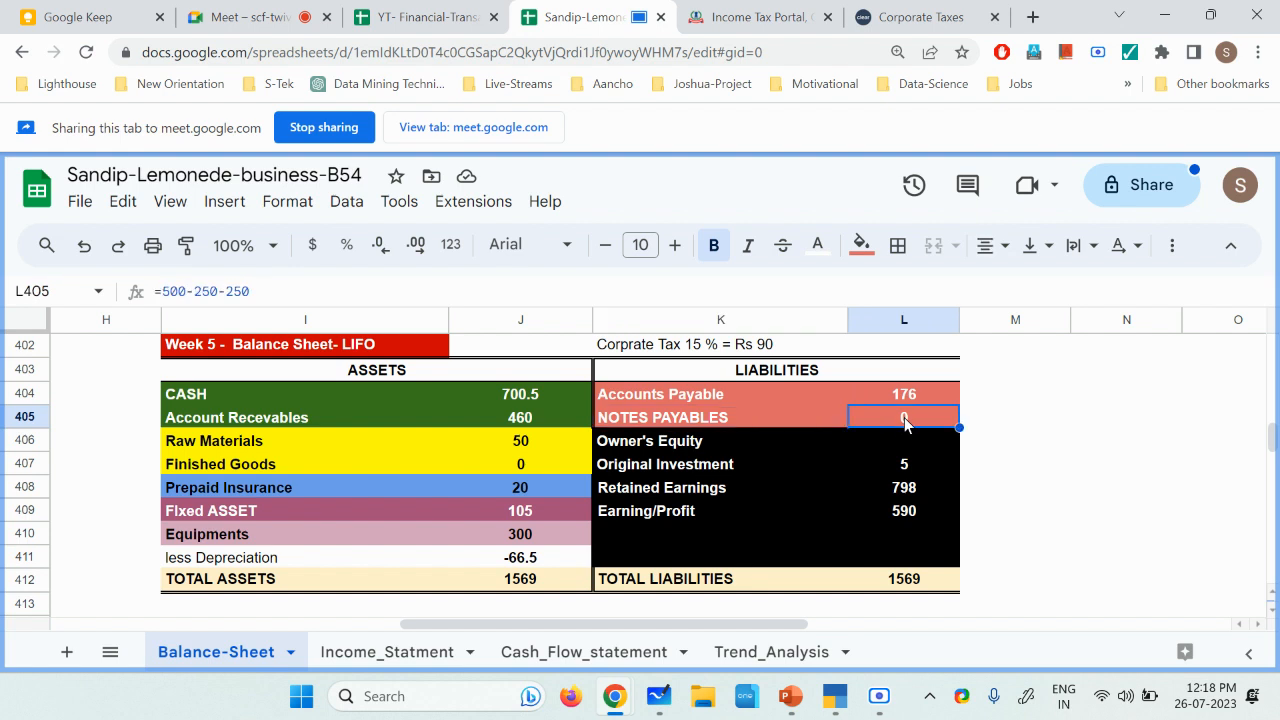
pyautogui.click(738, 423)
pyautogui.rightClick(738, 425)
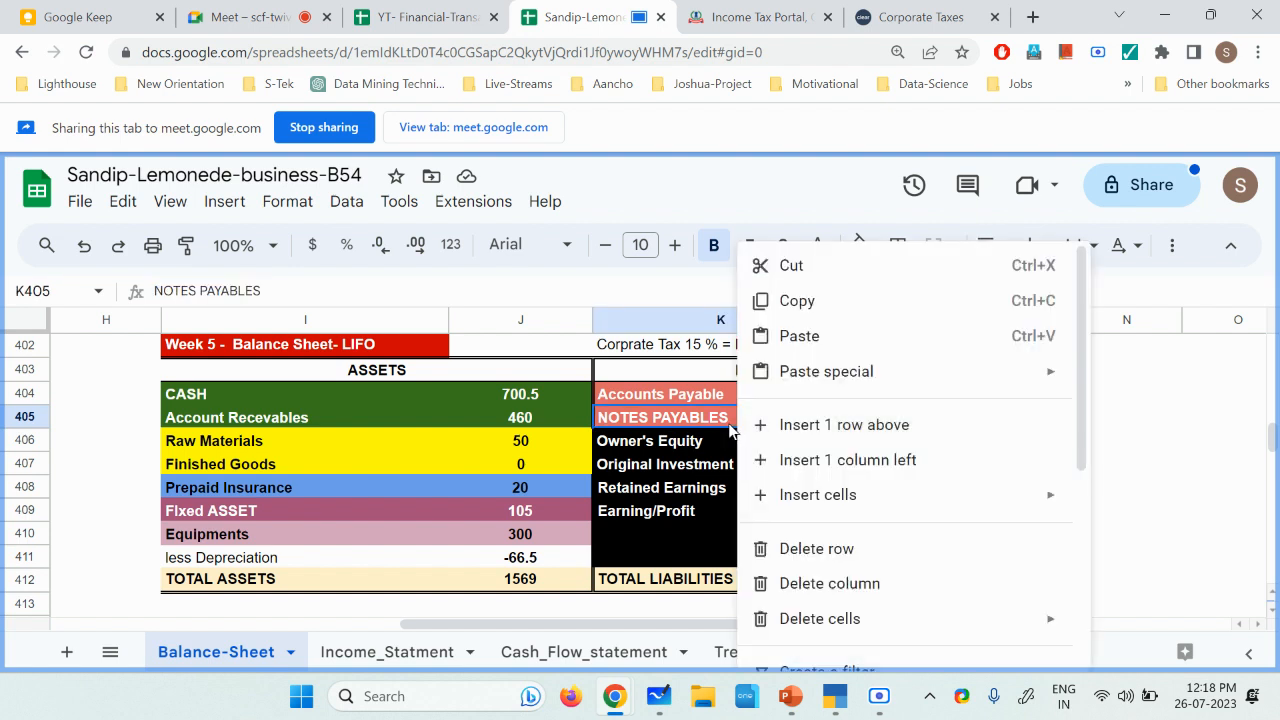
pyautogui.click(680, 425)
pyautogui.rightClick(680, 425)
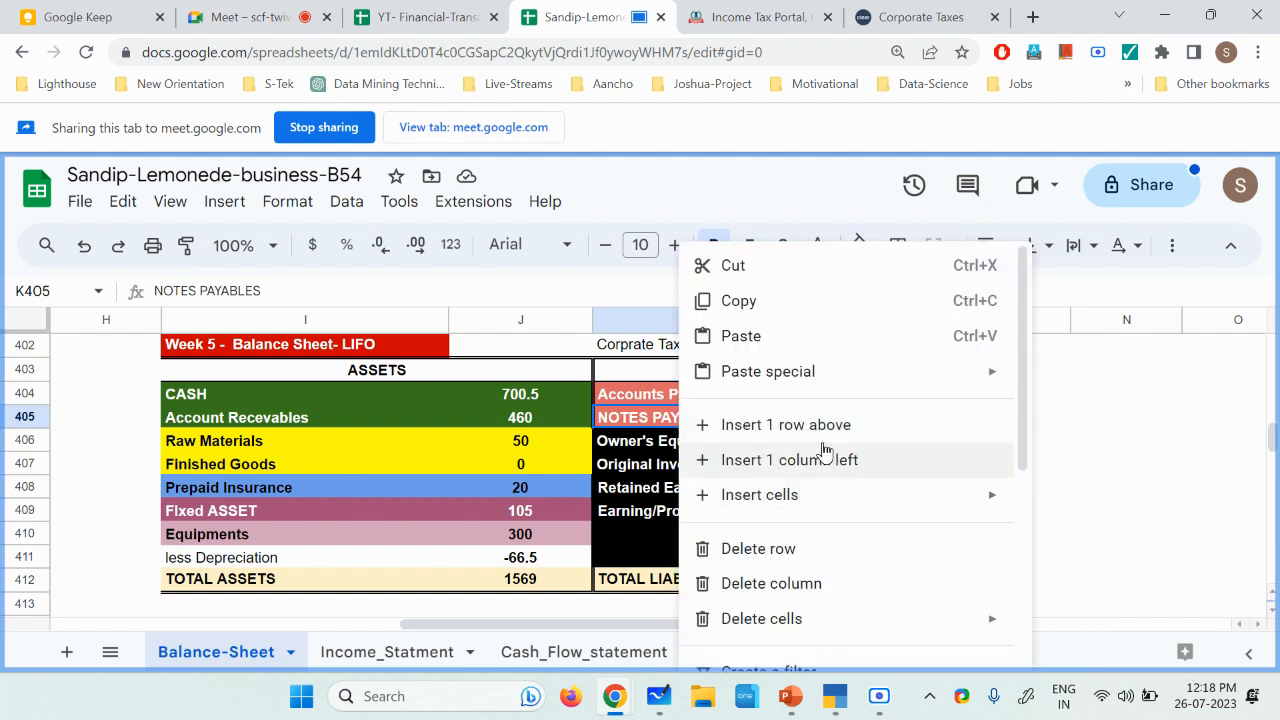
# - Insert a row above Owner's Equity in the copied balance sheet and label it "Taxes" in K406
pyautogui.click(653, 443)
pyautogui.rightClick(694, 446)
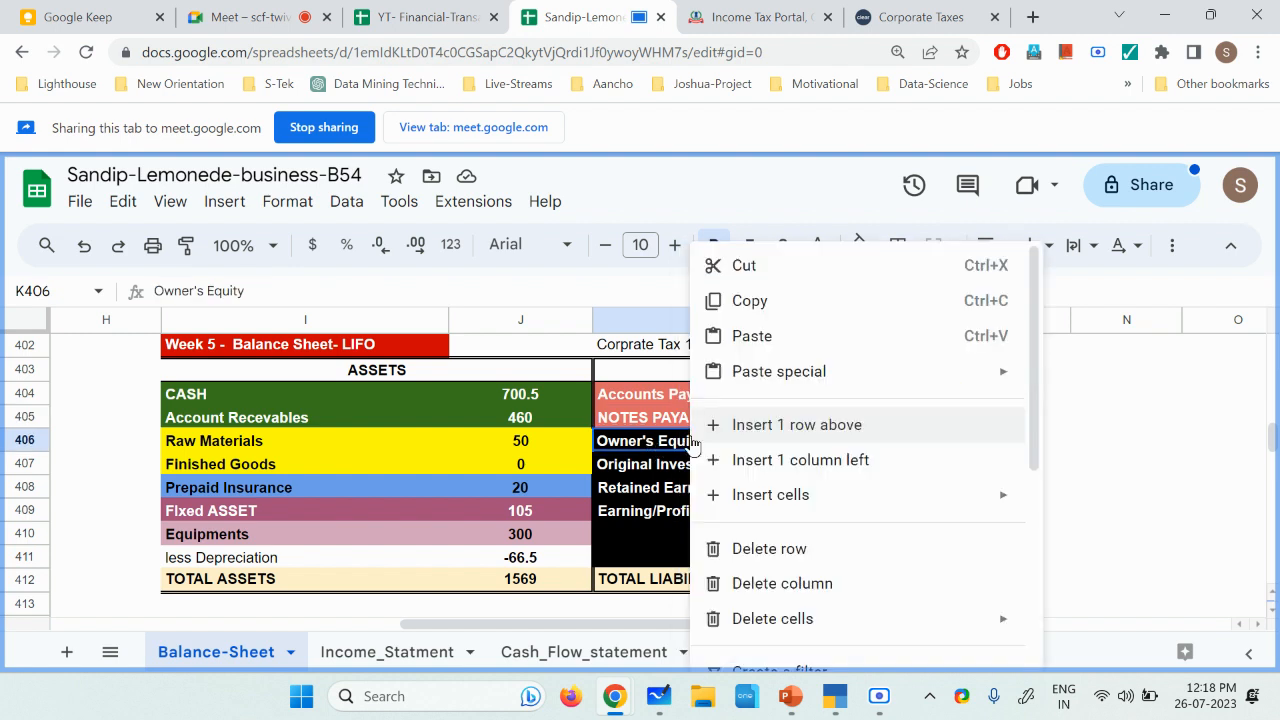
pyautogui.click(799, 425)
pyautogui.click(927, 450)
pyautogui.click(690, 446)
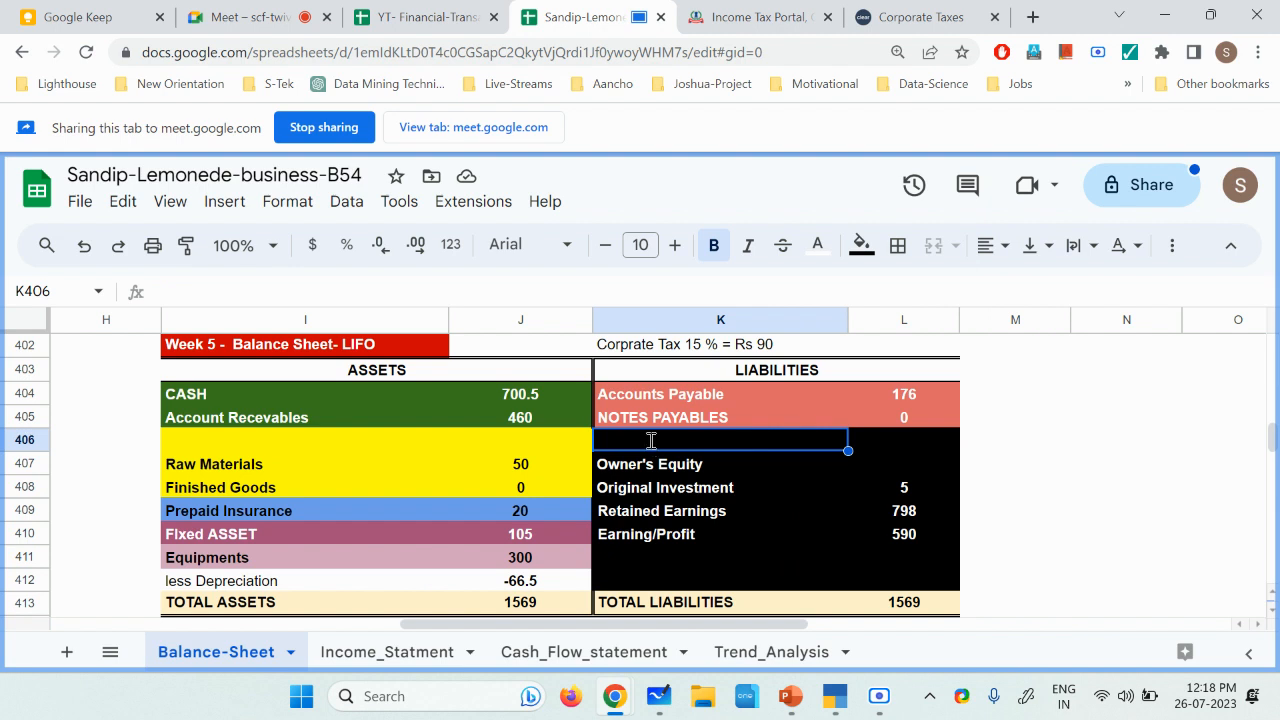
pyautogui.write('Taxes')
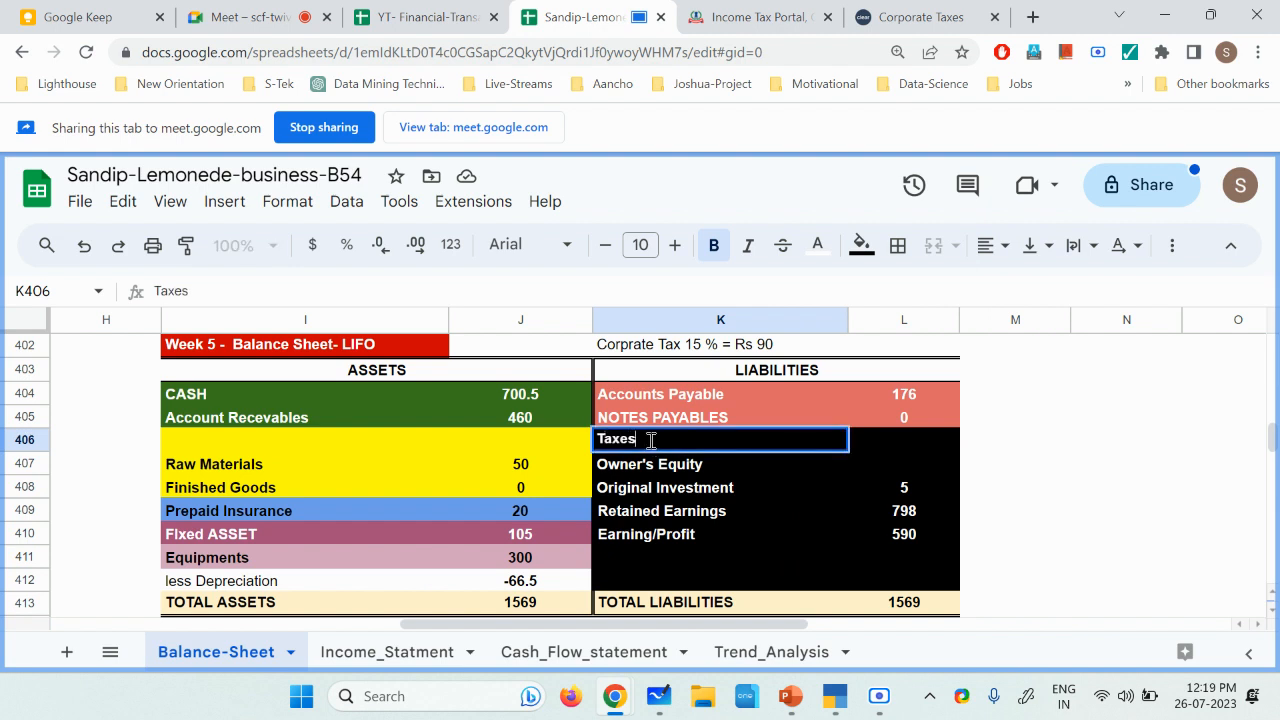
pyautogui.press('Tab')
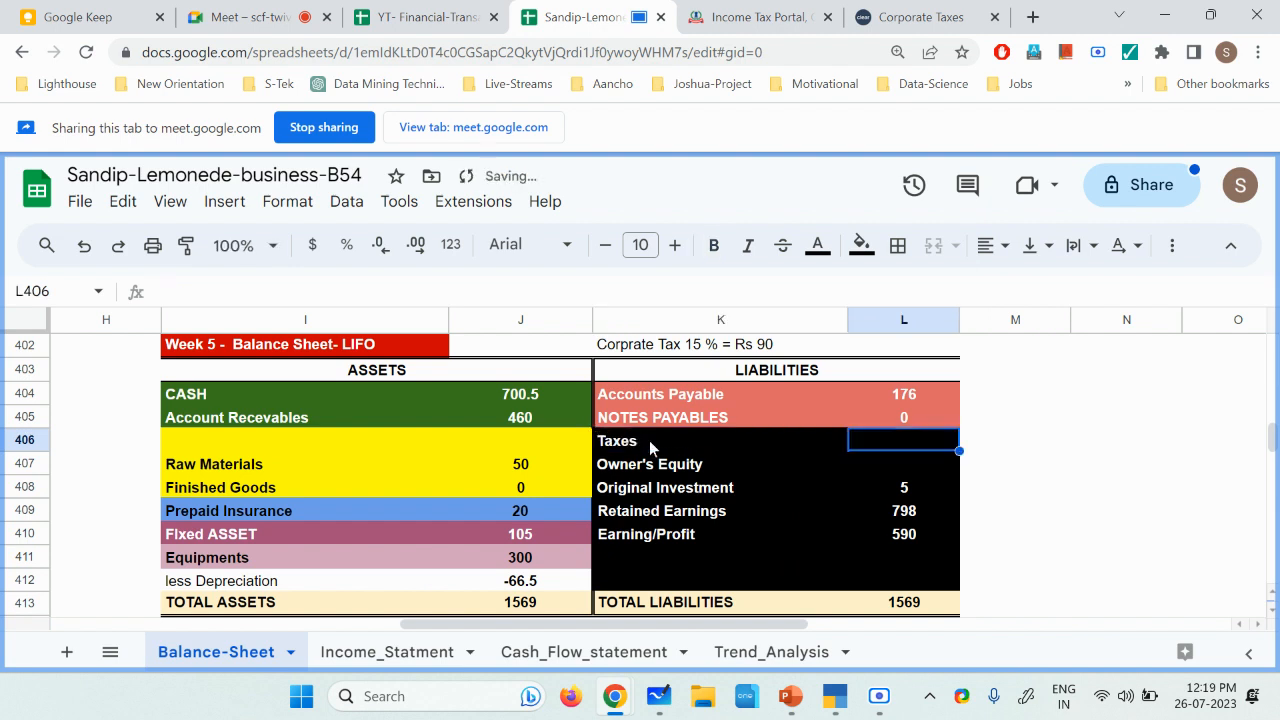
# - Copy the formatting of the NOTES PAYABLES cell K405 onto the Taxes row cells K406:L406
pyautogui.click(665, 424)
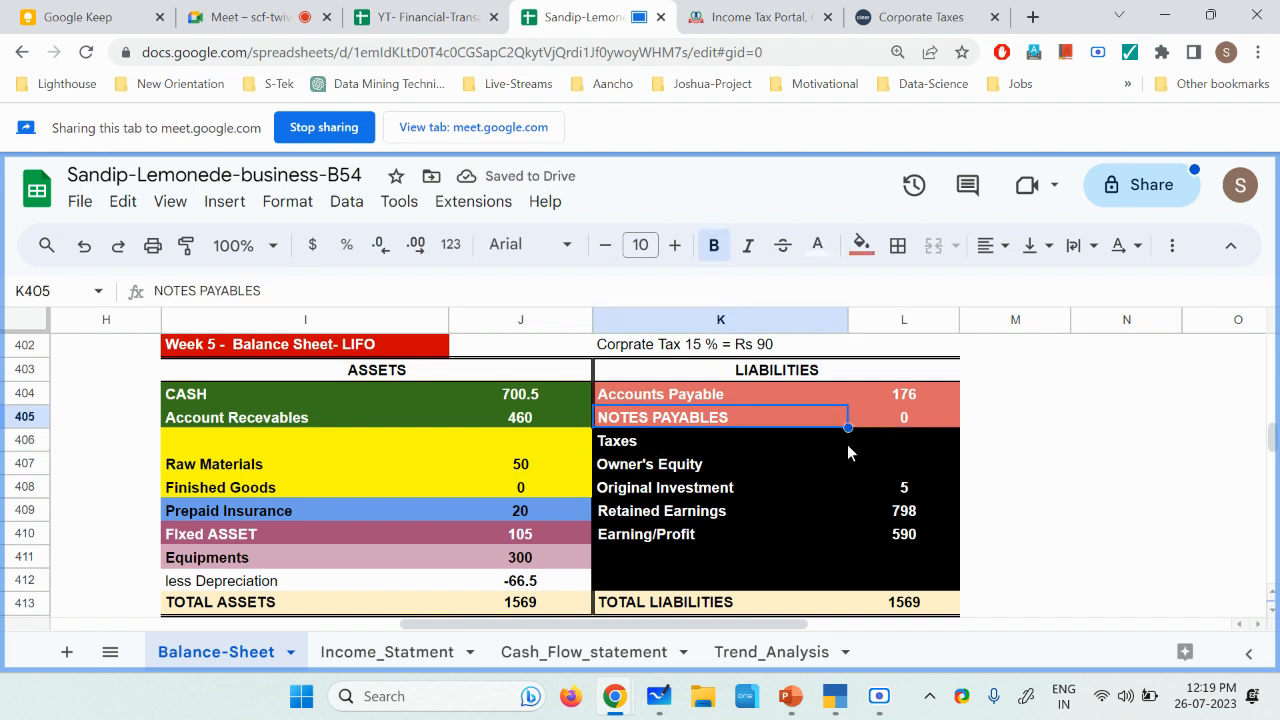
pyautogui.click(194, 250)
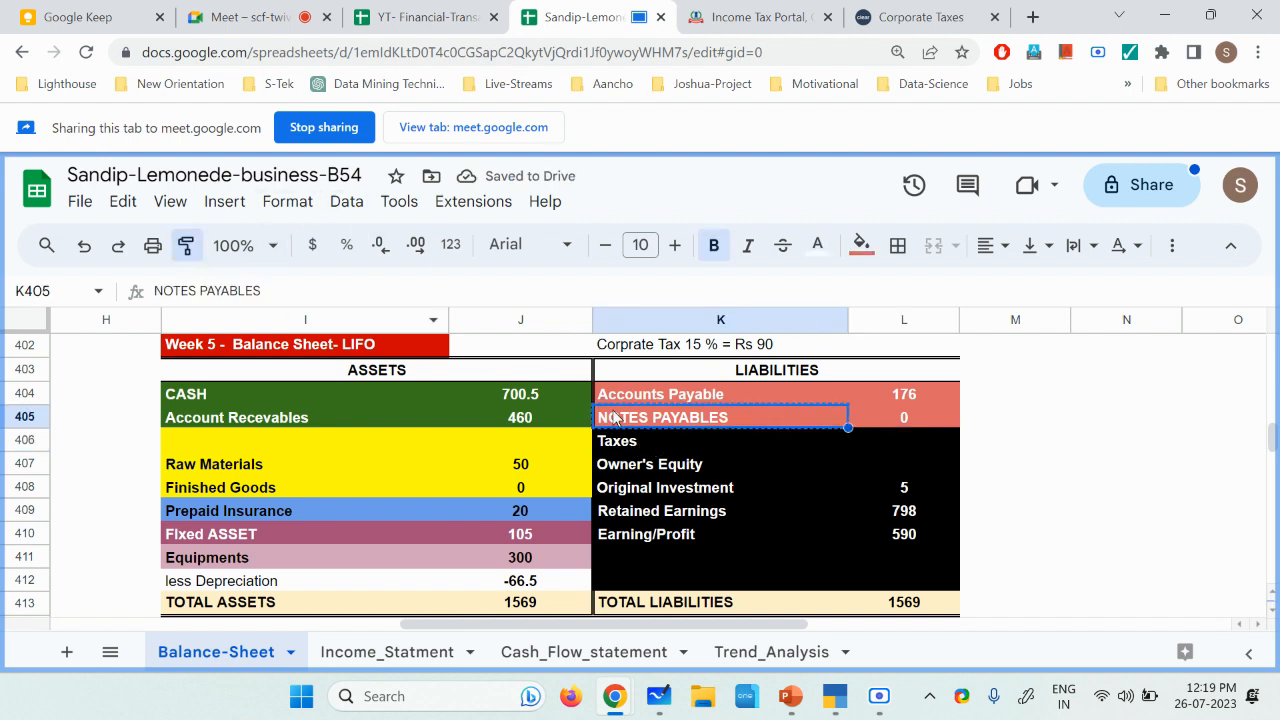
pyautogui.moveTo(628, 442); pyautogui.dragTo(915, 438)
pyautogui.click(1015, 440)
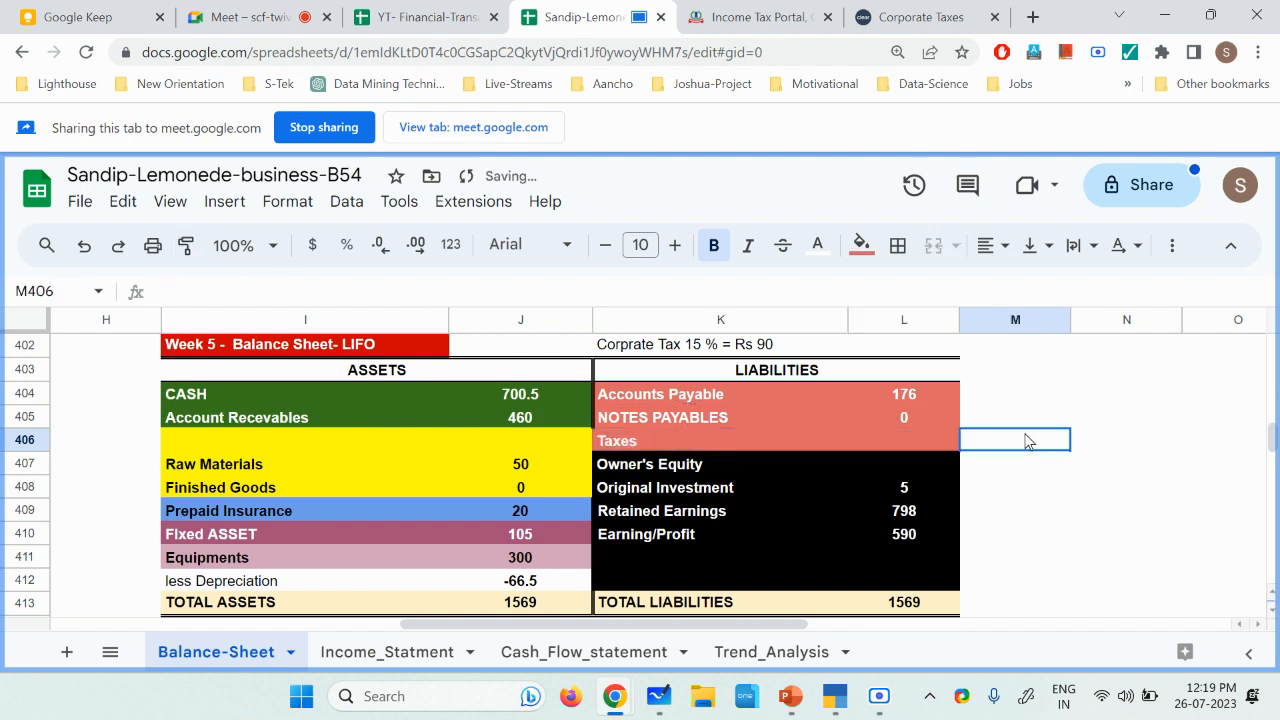
# - Enter 90 as the Taxes amount in L406 of the copied balance sheet
pyautogui.click(709, 437)
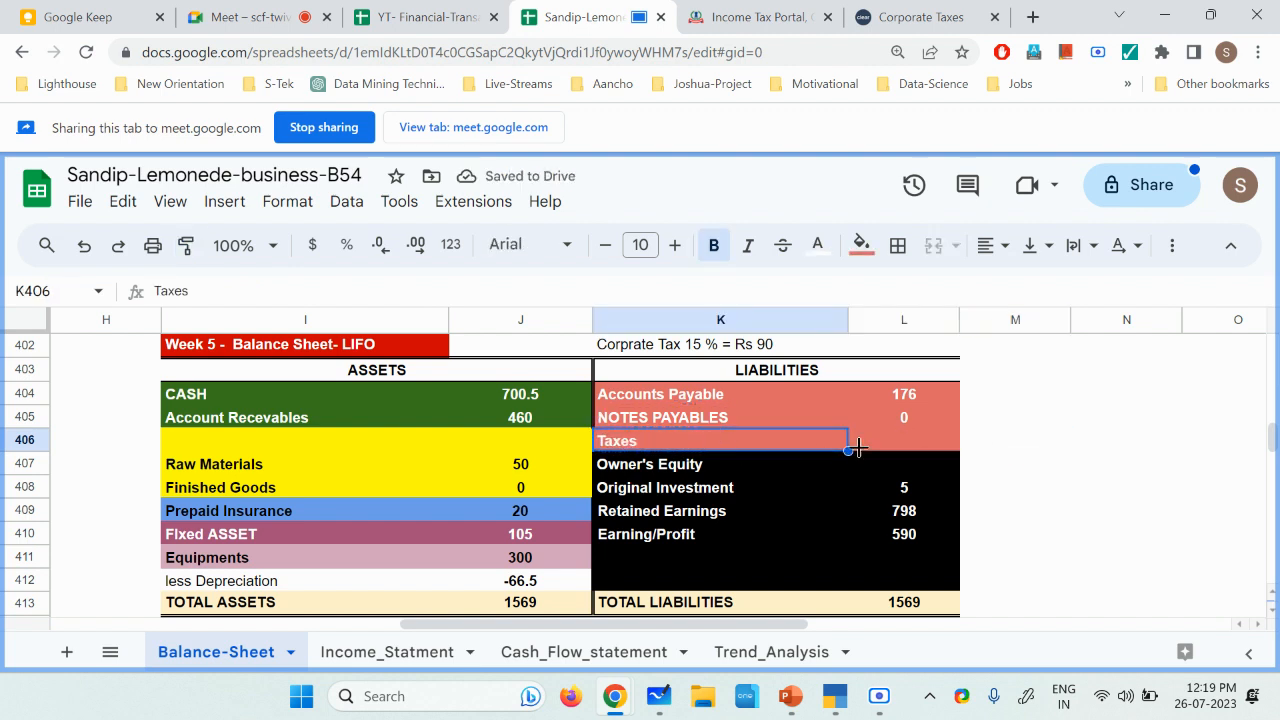
pyautogui.click(896, 442)
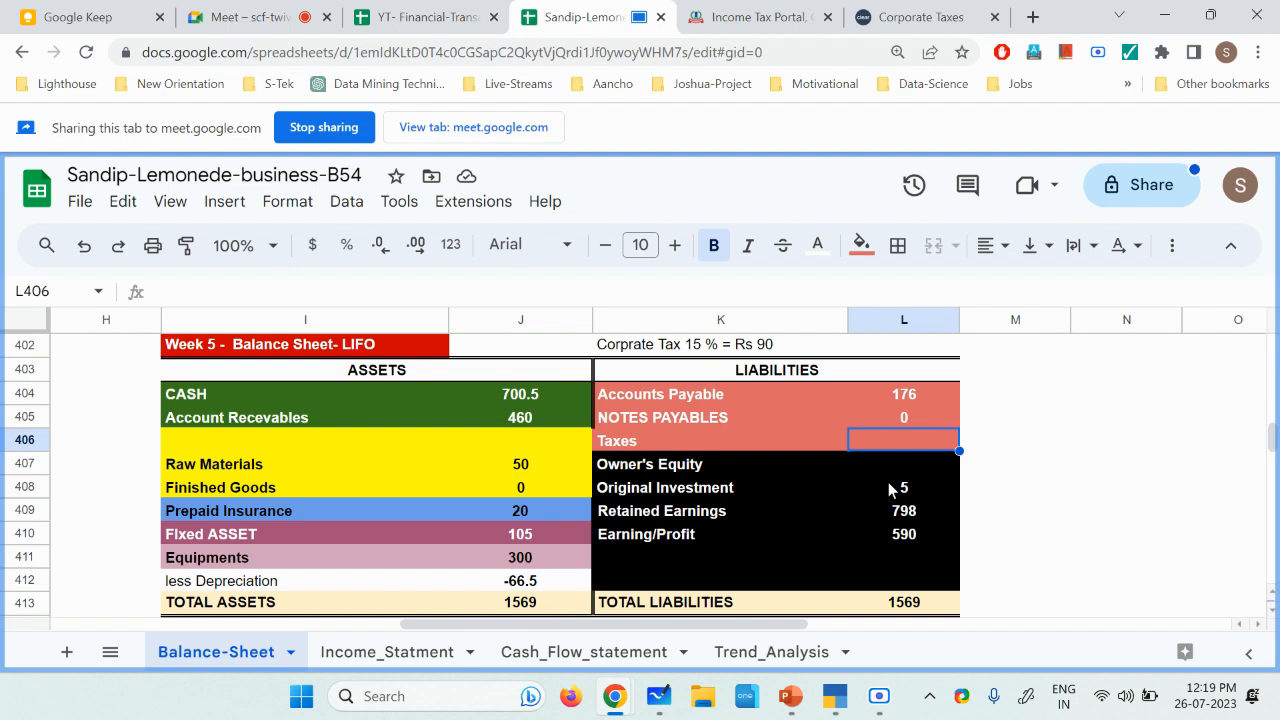
pyautogui.write('90')
pyautogui.press('Return')
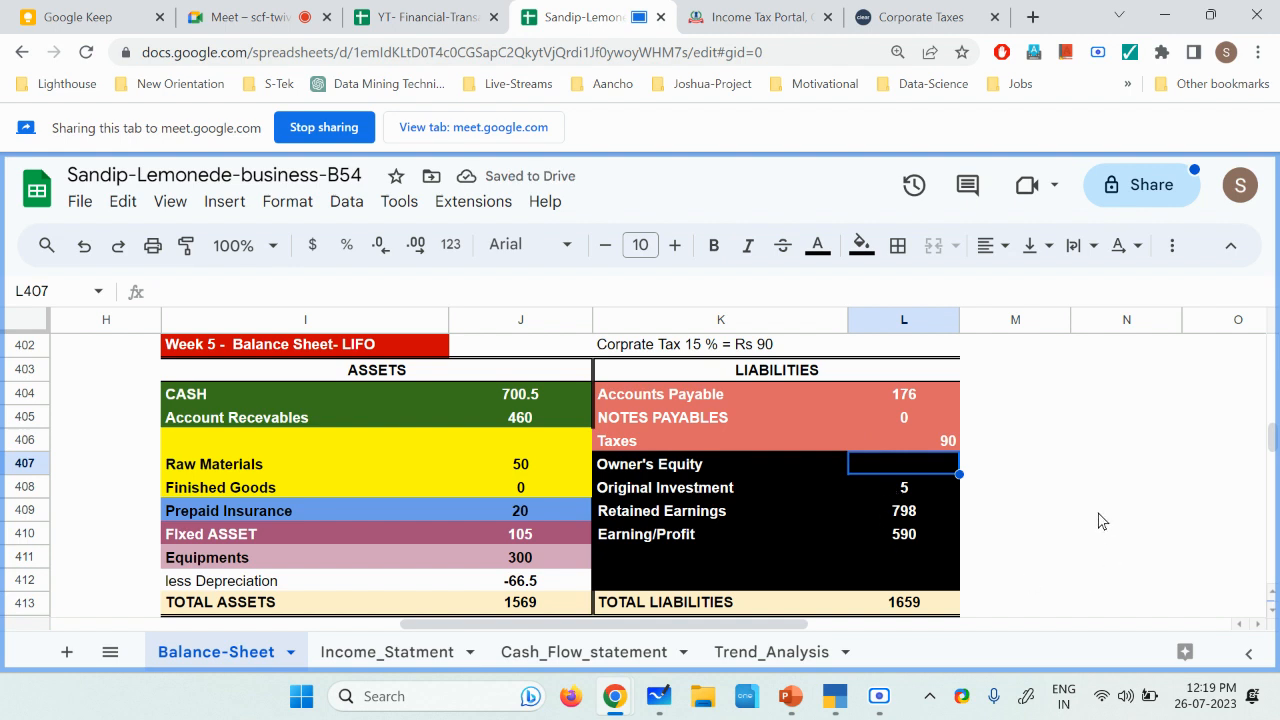
pyautogui.click(878, 696)
pyautogui.click(1110, 580)
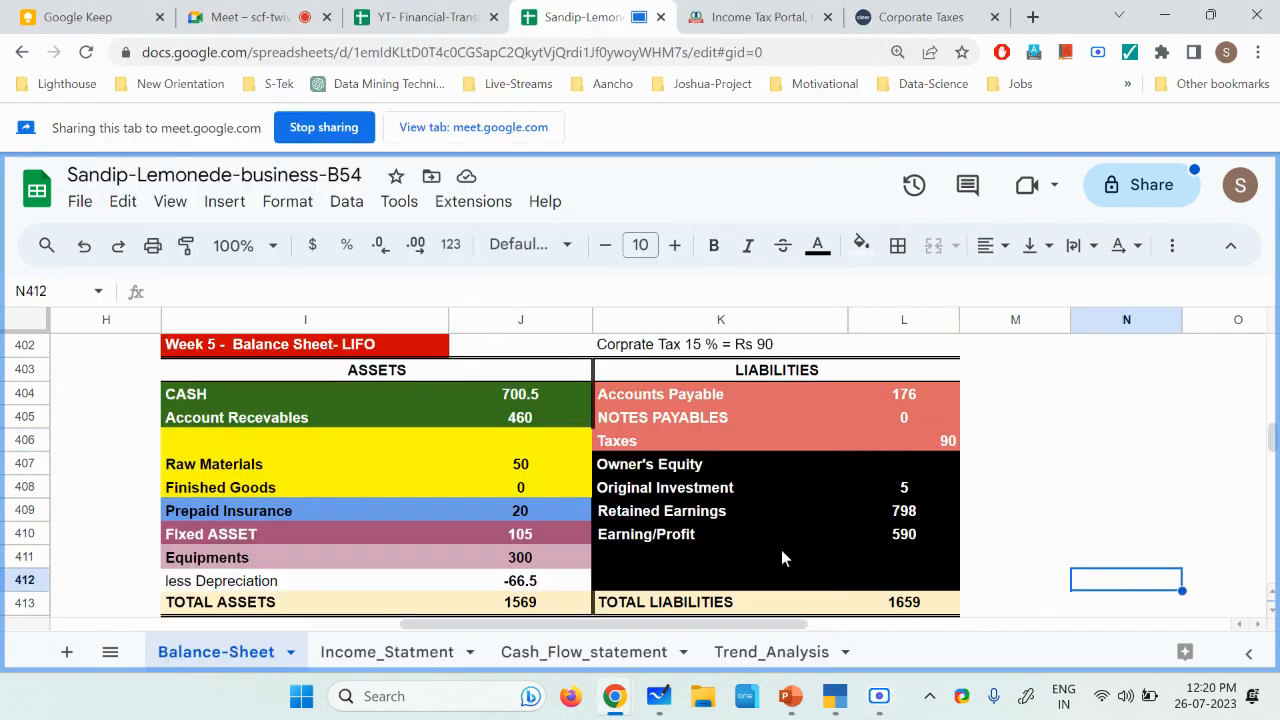
# - Subtract the tax from Earning/Profit by changing the formula in L410 to =700-50-60-90
pyautogui.click(733, 540)
pyautogui.click(906, 537)
pyautogui.write('=700-50-60')
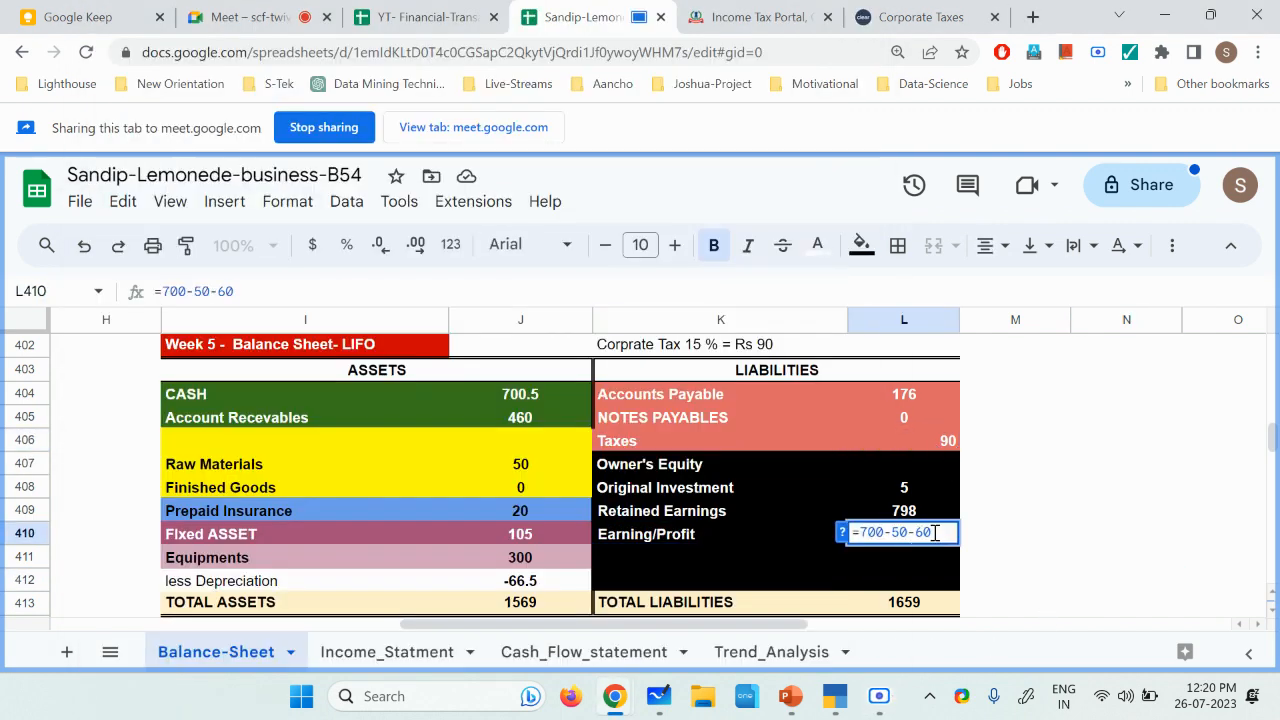
pyautogui.write('-')
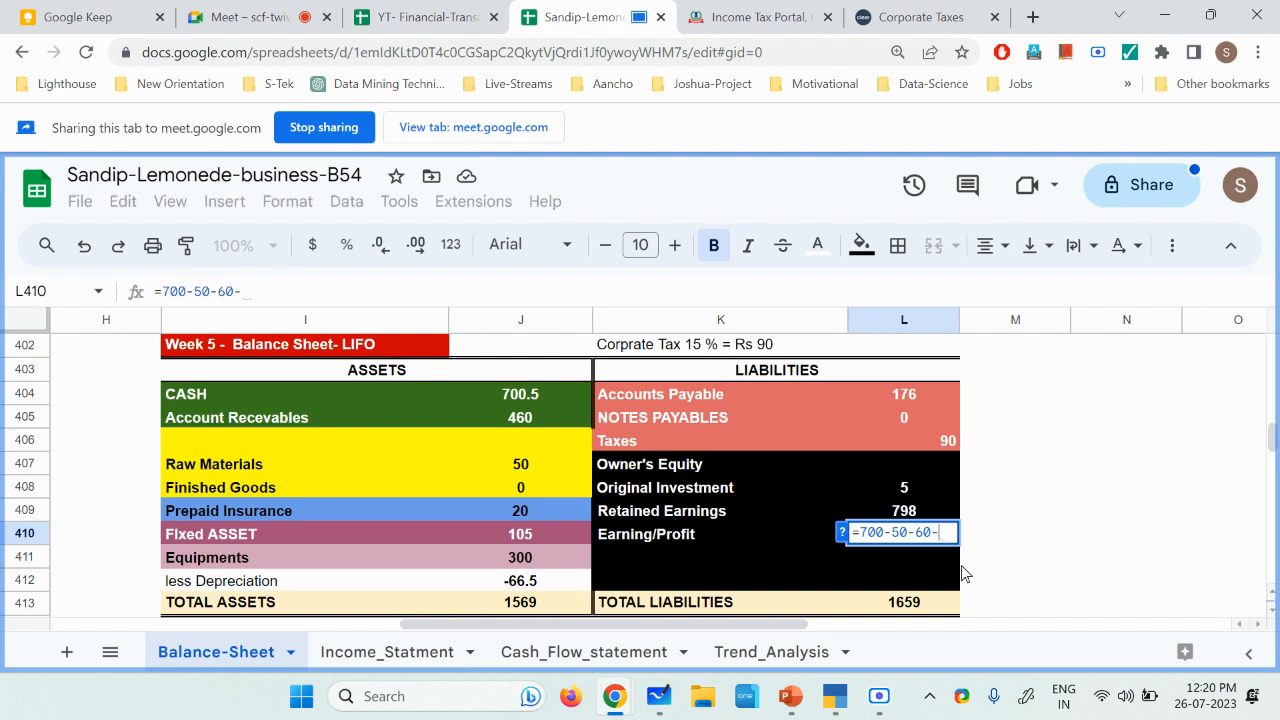
pyautogui.write('90')
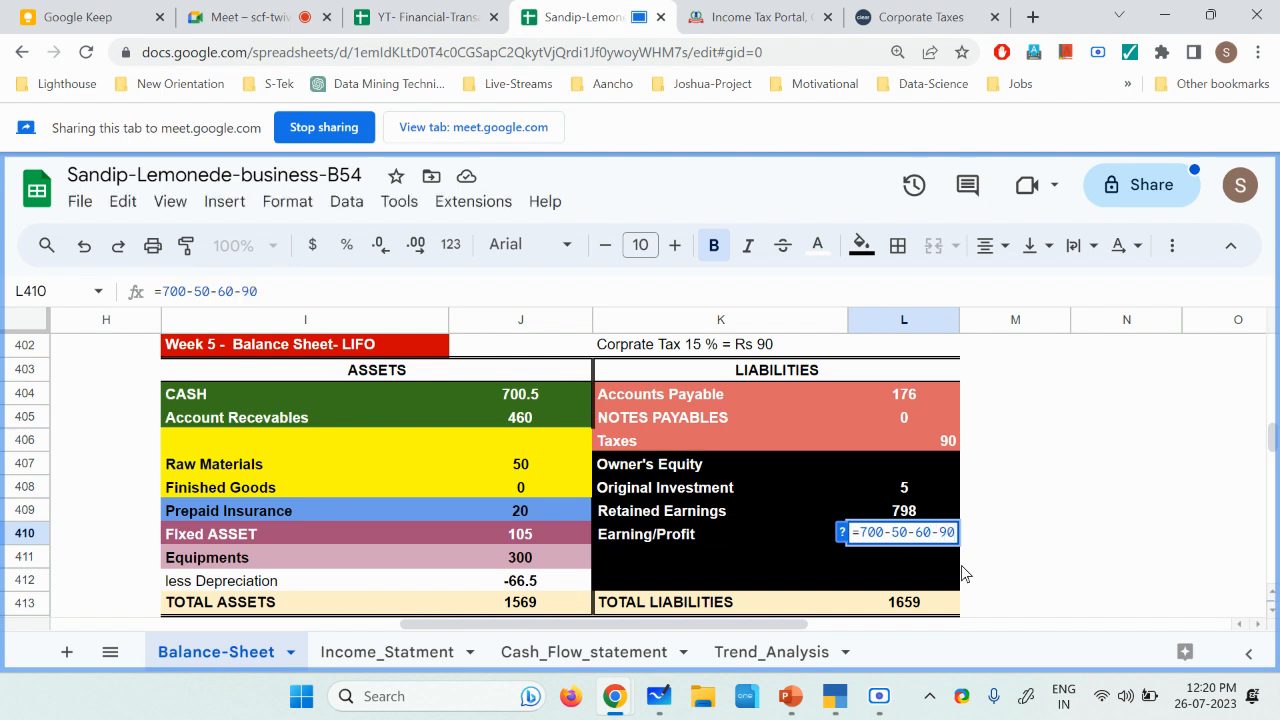
pyautogui.press('Return')
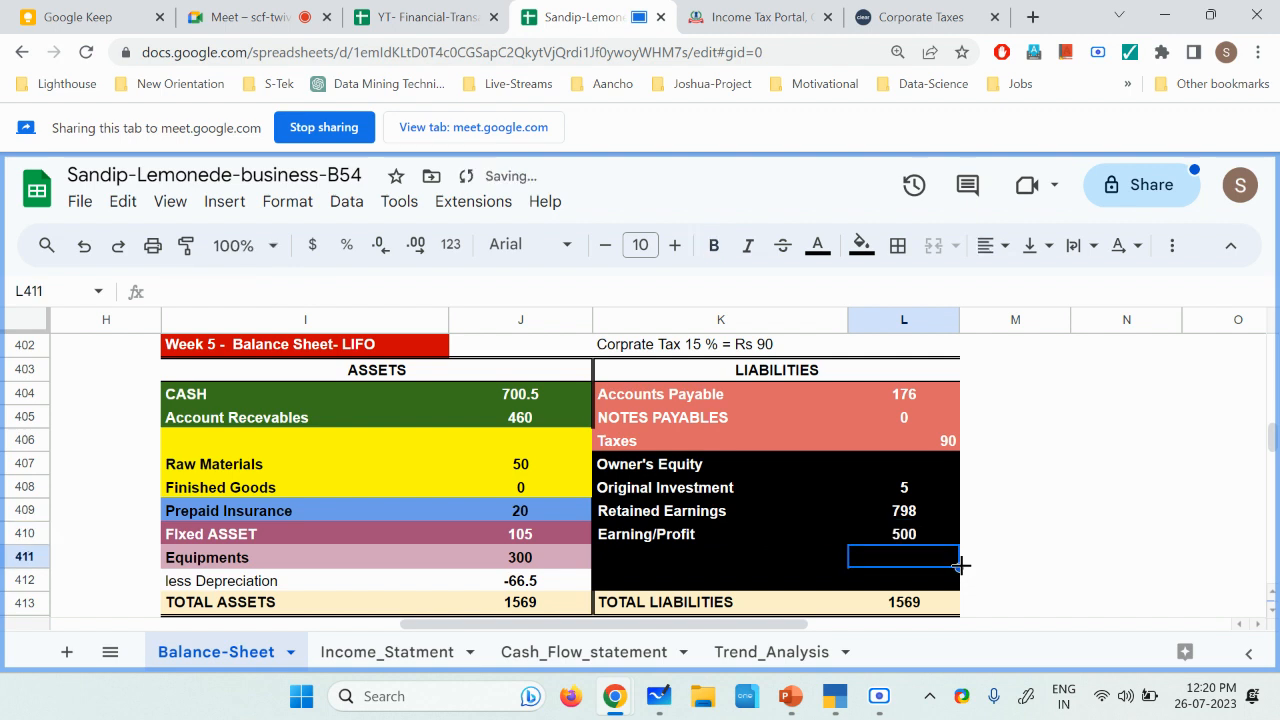
pyautogui.click(916, 536)
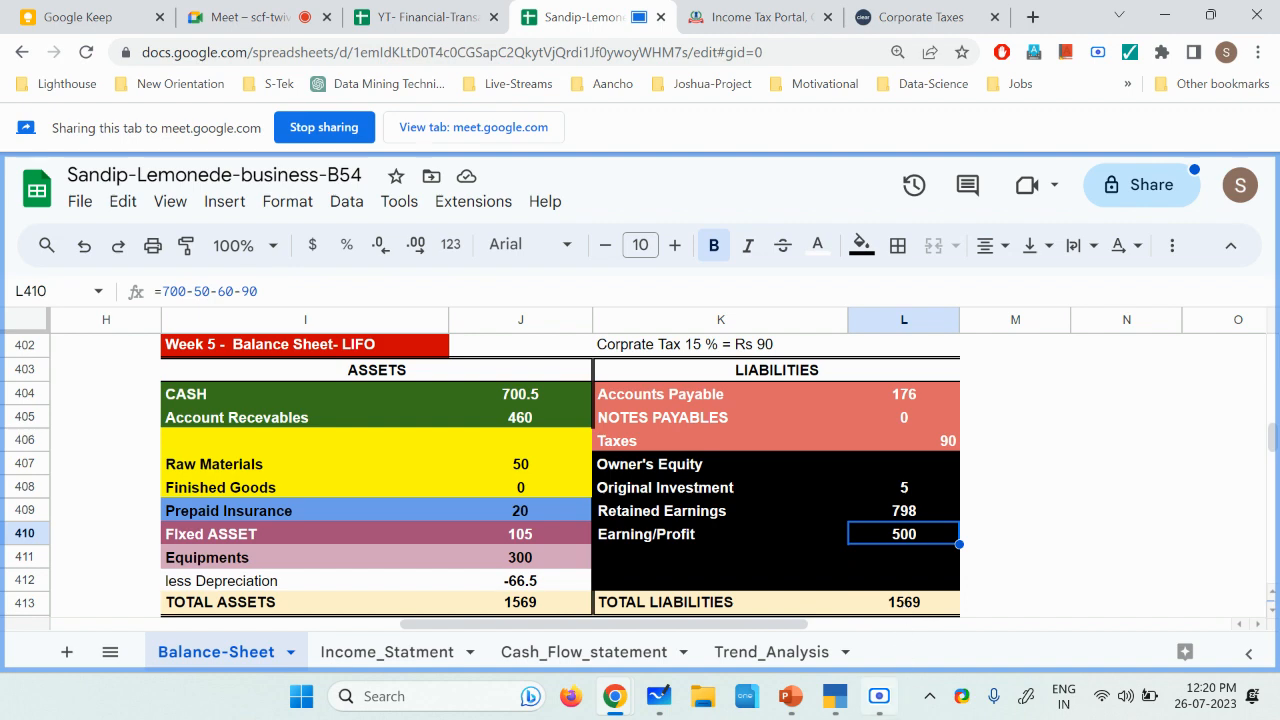
# - Switch to the PowerPoint slide show at the slide about taxes owed on this week's profit
pyautogui.click(881, 704)
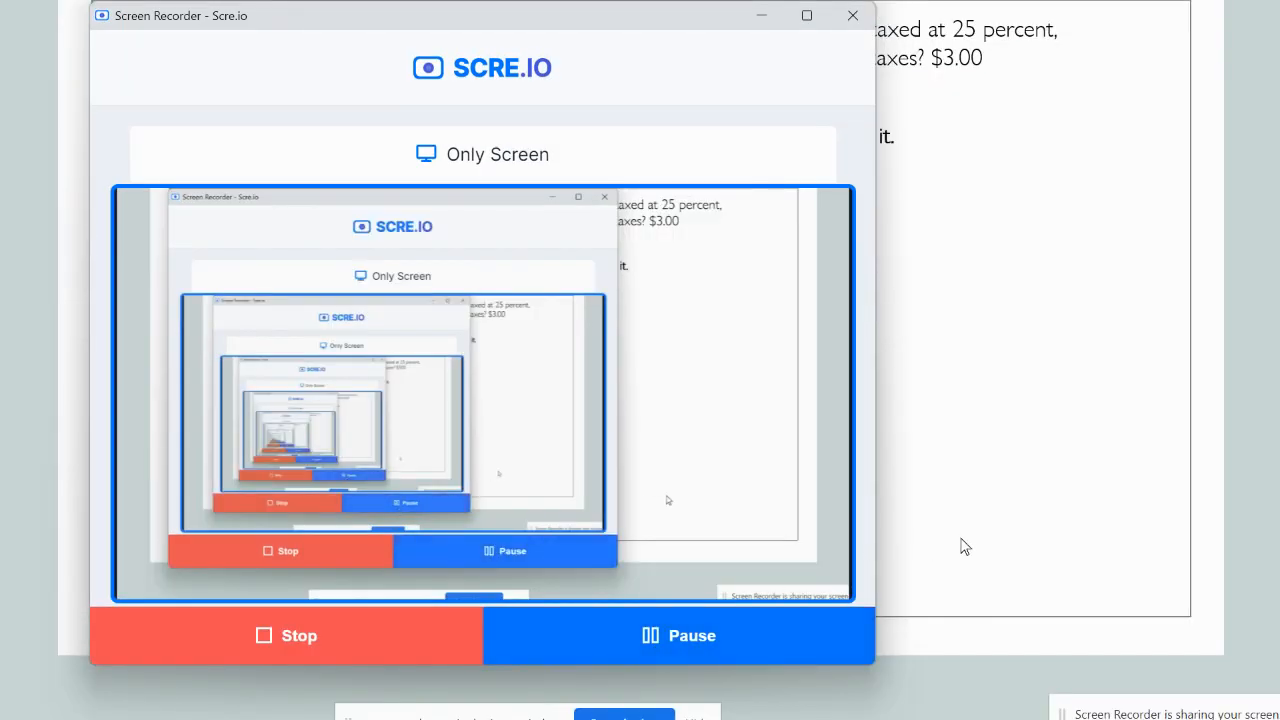
pyautogui.hotkey('alt', 'Tab')
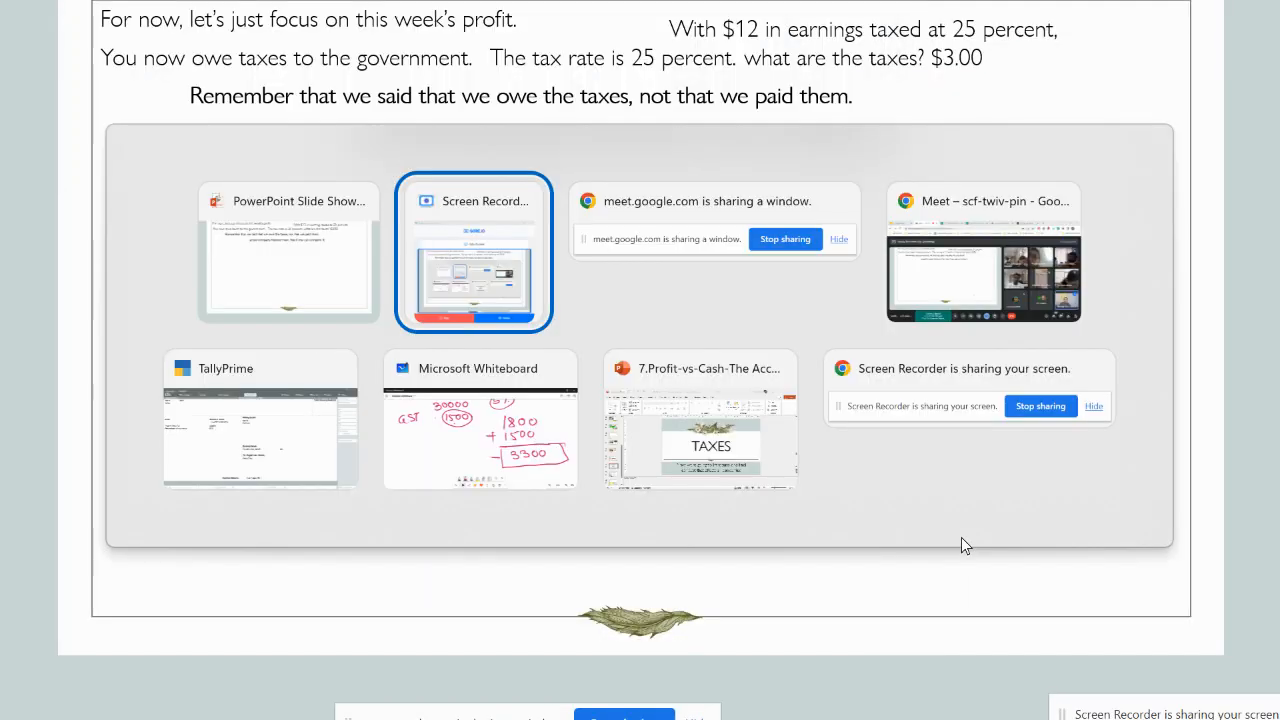
pyautogui.press('Tab')
pyautogui.press('Tab')
pyautogui.press('Tab')
pyautogui.press('Tab')
pyautogui.press('Tab')
pyautogui.press('Tab')
pyautogui.press('Tab')
pyautogui.press('Tab')
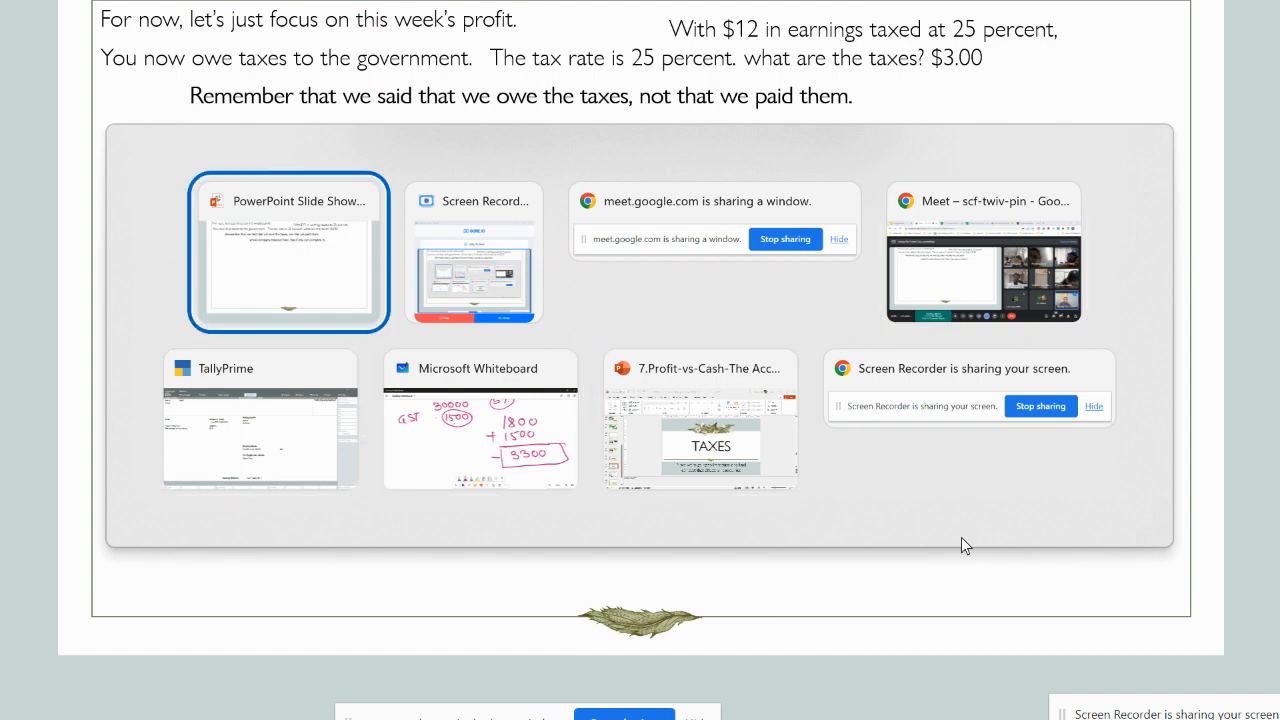
pyautogui.hotkey('alt', 'Tab')
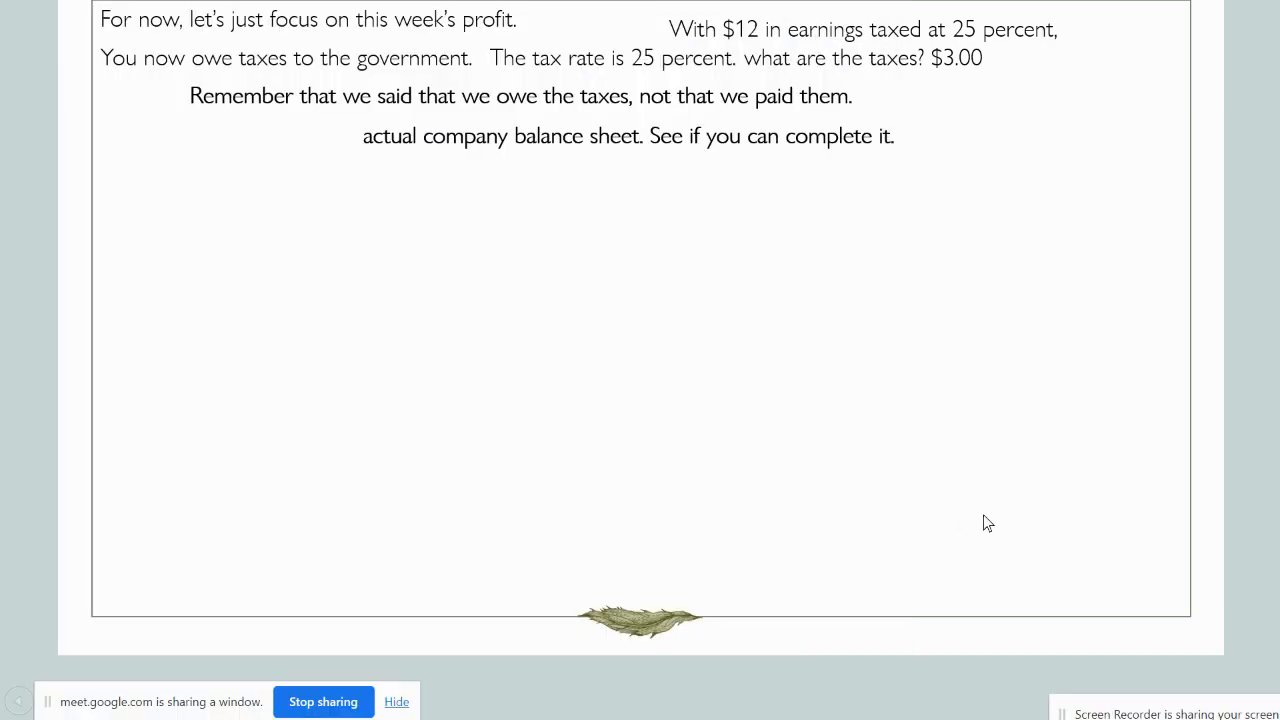
# - Handwrite a circled 600 beside the slide's tax text and 15 % above and beyond it in red ink
pyautogui.moveTo(1113, 103); pyautogui.dragTo(1073, 106)
pyautogui.moveTo(966, 92)
pyautogui.mouseDown()
pyautogui.moveTo(938, 138)
pyautogui.moveTo(944, 118)
pyautogui.mouseUp()
pyautogui.moveTo(986, 108)
pyautogui.mouseDown()
pyautogui.moveTo(972, 130)
pyautogui.moveTo(985, 106)
pyautogui.mouseUp()
pyautogui.moveTo(1014, 104)
pyautogui.mouseDown()
pyautogui.moveTo(898, 102)
pyautogui.moveTo(1047, 114)
pyautogui.mouseUp()
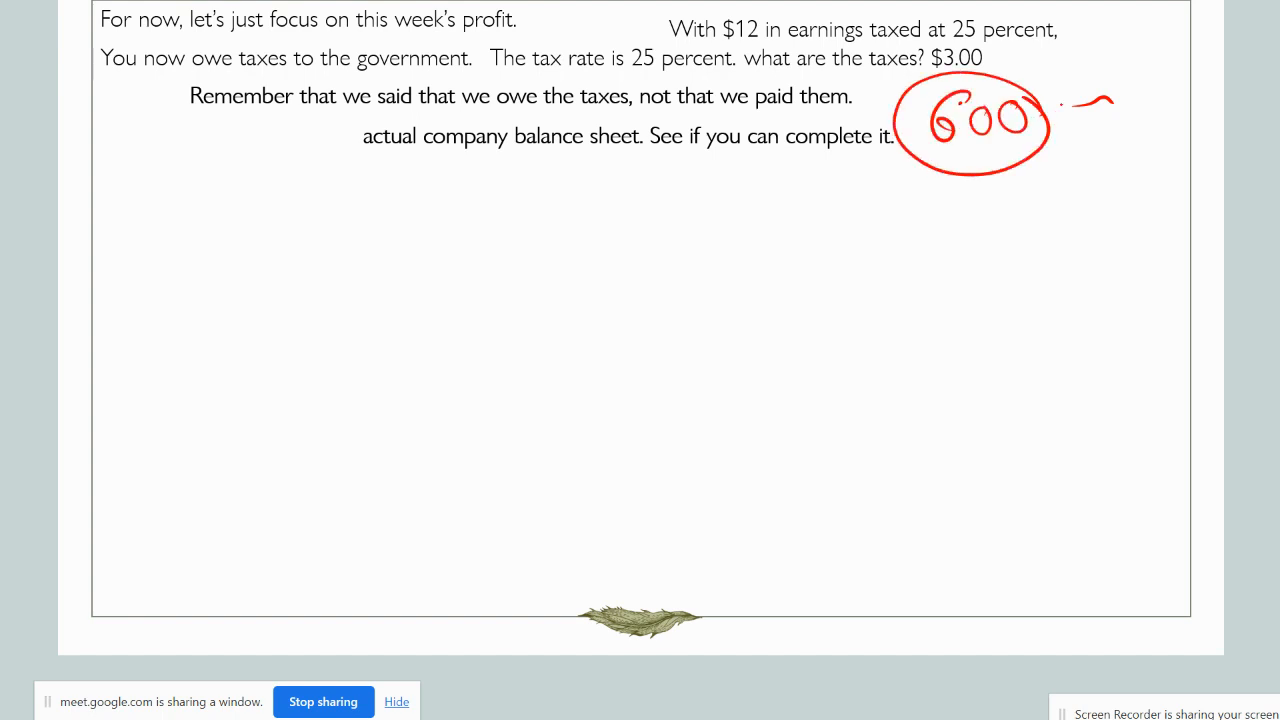
pyautogui.moveTo(1106, 29); pyautogui.dragTo(1105, 79)
pyautogui.moveTo(1124, 32)
pyautogui.mouseDown()
pyautogui.moveTo(1136, 41)
pyautogui.moveTo(1120, 63)
pyautogui.mouseUp()
pyautogui.moveTo(1126, 32); pyautogui.dragTo(1167, 26)
pyautogui.moveTo(1188, 25)
pyautogui.mouseDown()
pyautogui.moveTo(1174, 57)
pyautogui.moveTo(1172, 34)
pyautogui.mouseUp()
pyautogui.moveTo(1194, 44); pyautogui.dragTo(1197, 44)
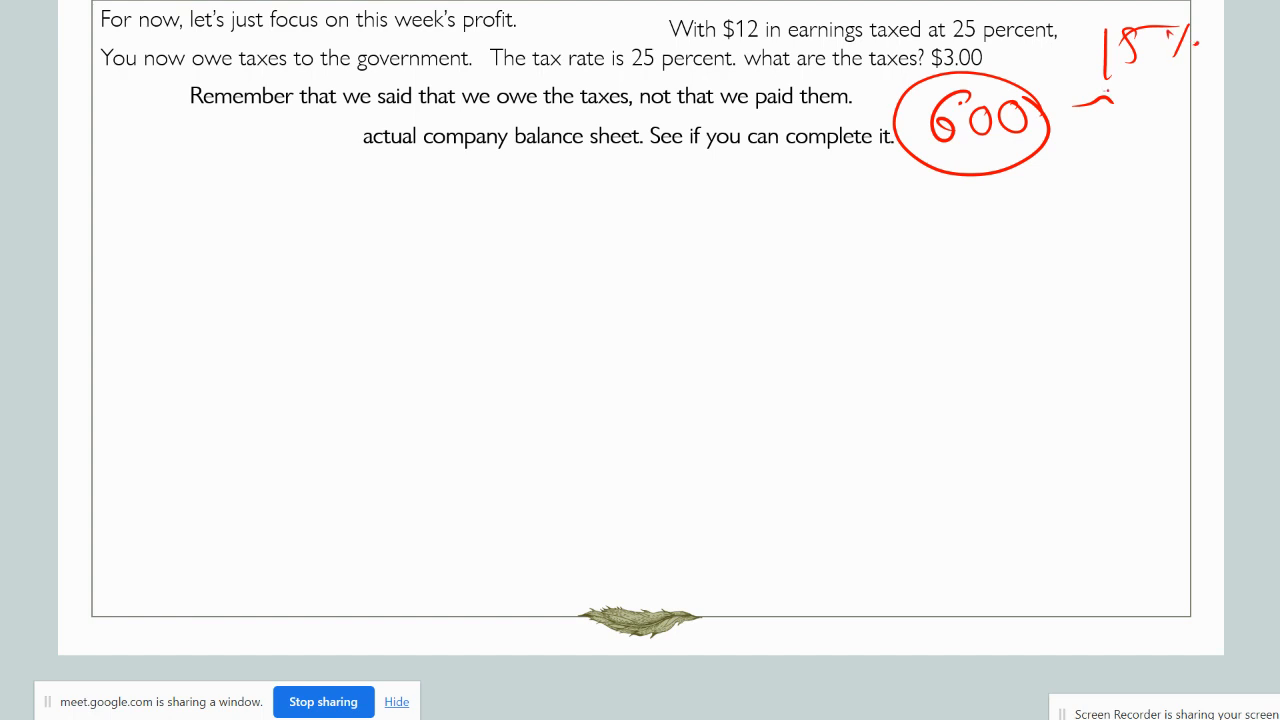
# - Handwrite a circled 90 beneath the 15 % note and reveal the slide's blank balance sheet
pyautogui.moveTo(1089, 94)
pyautogui.mouseDown()
pyautogui.moveTo(1158, 80)
pyautogui.moveTo(1162, 140)
pyautogui.mouseUp()
pyautogui.moveTo(1194, 99); pyautogui.dragTo(1192, 101)
pyautogui.moveTo(1206, 86)
pyautogui.mouseDown()
pyautogui.moveTo(1150, 78)
pyautogui.moveTo(1212, 96)
pyautogui.mouseUp()
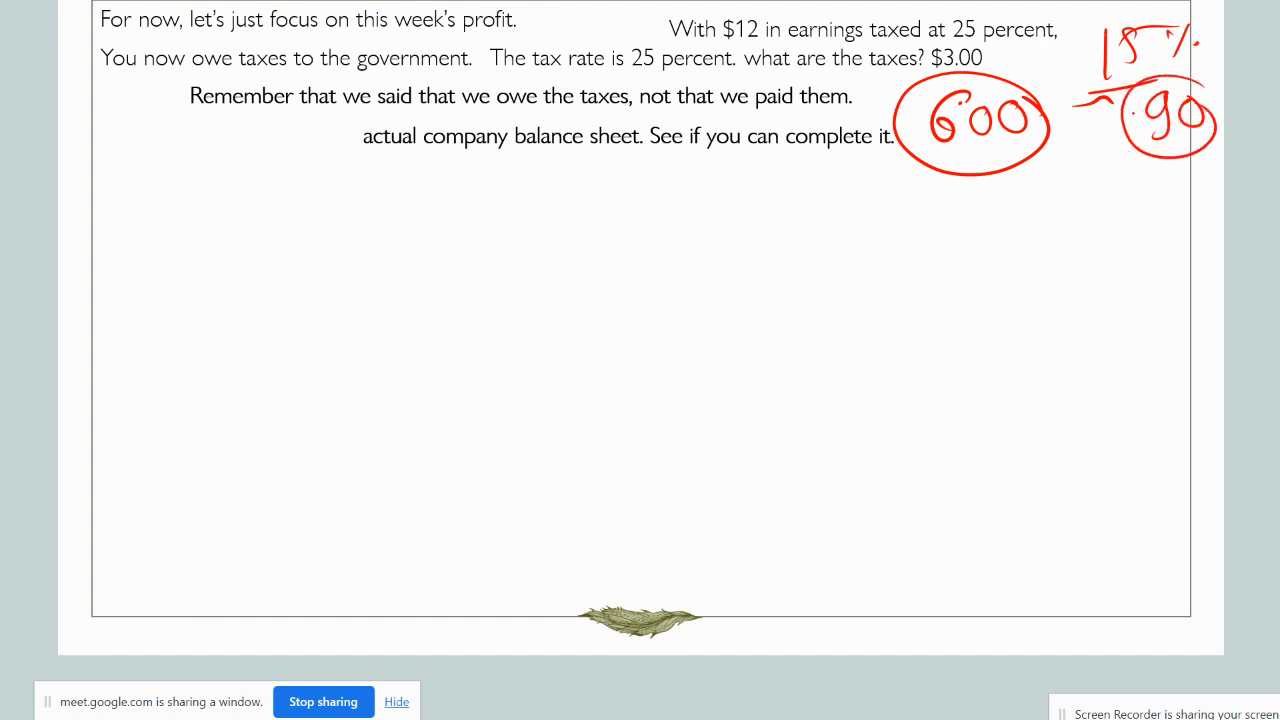
pyautogui.press('Right')
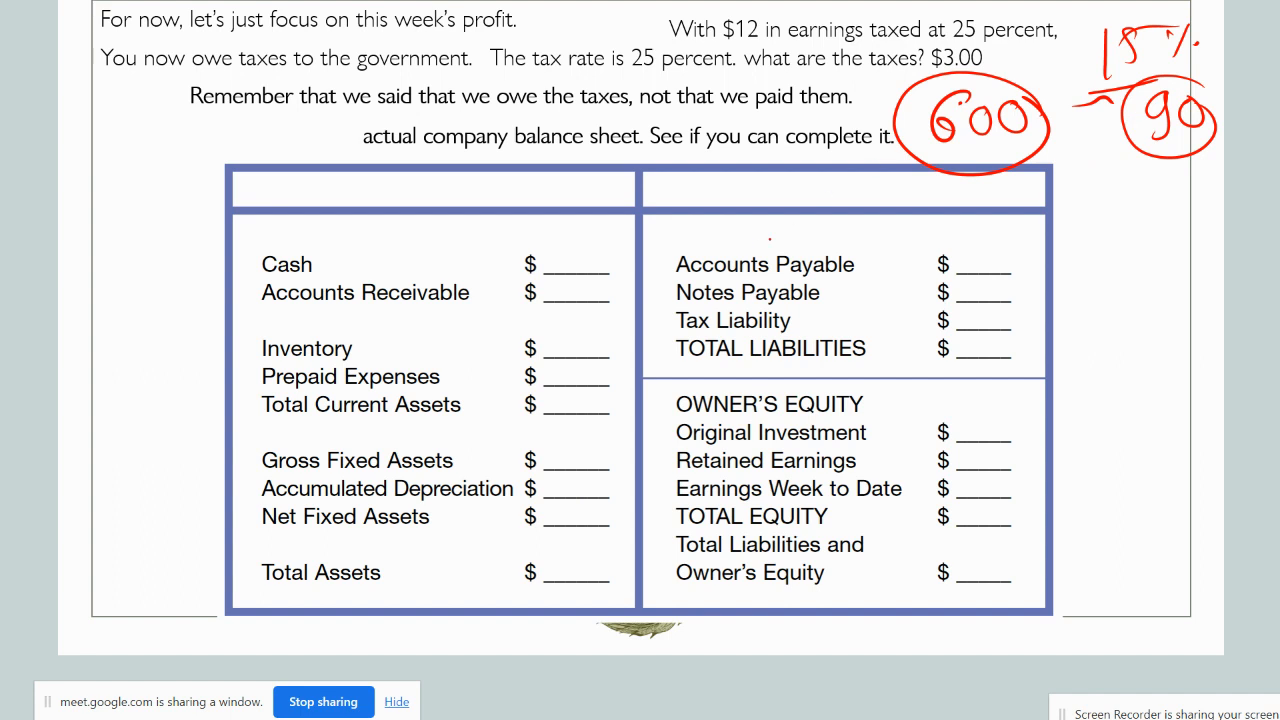